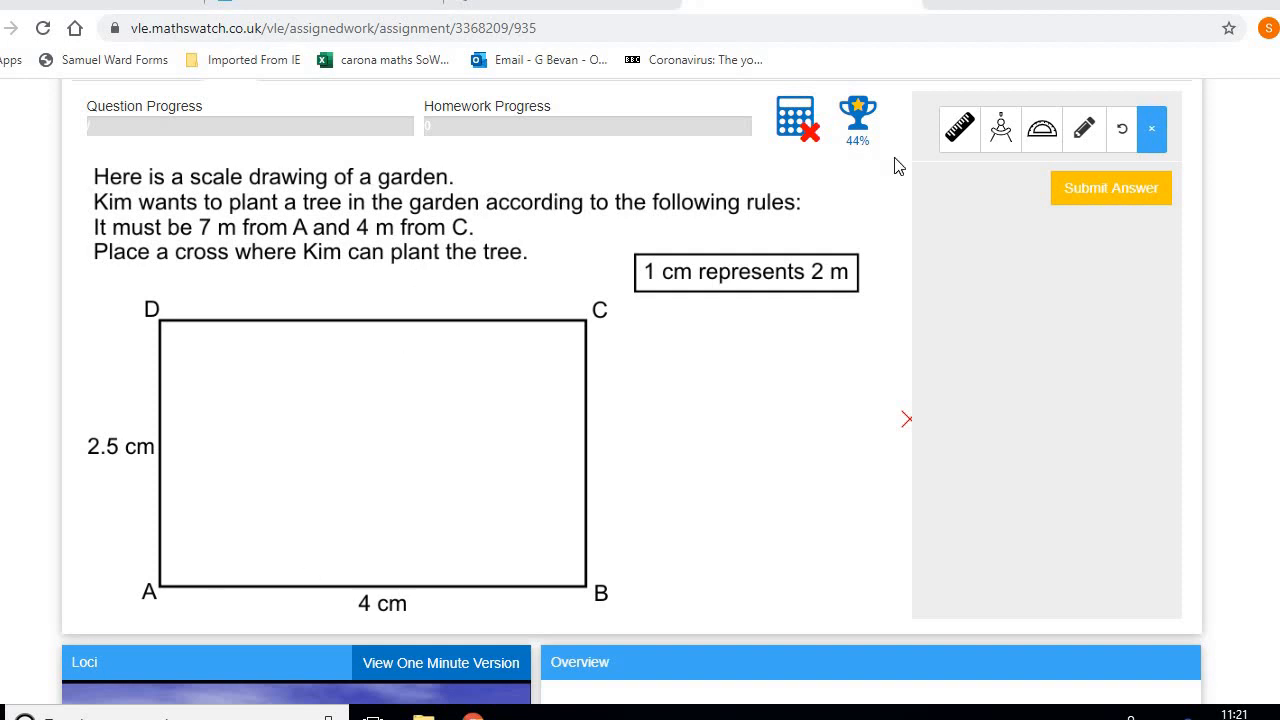
- Draw a compass arc of radius 3.5 cm centred on corner A, sweeping across the garden up to side DC
click(1000, 135)
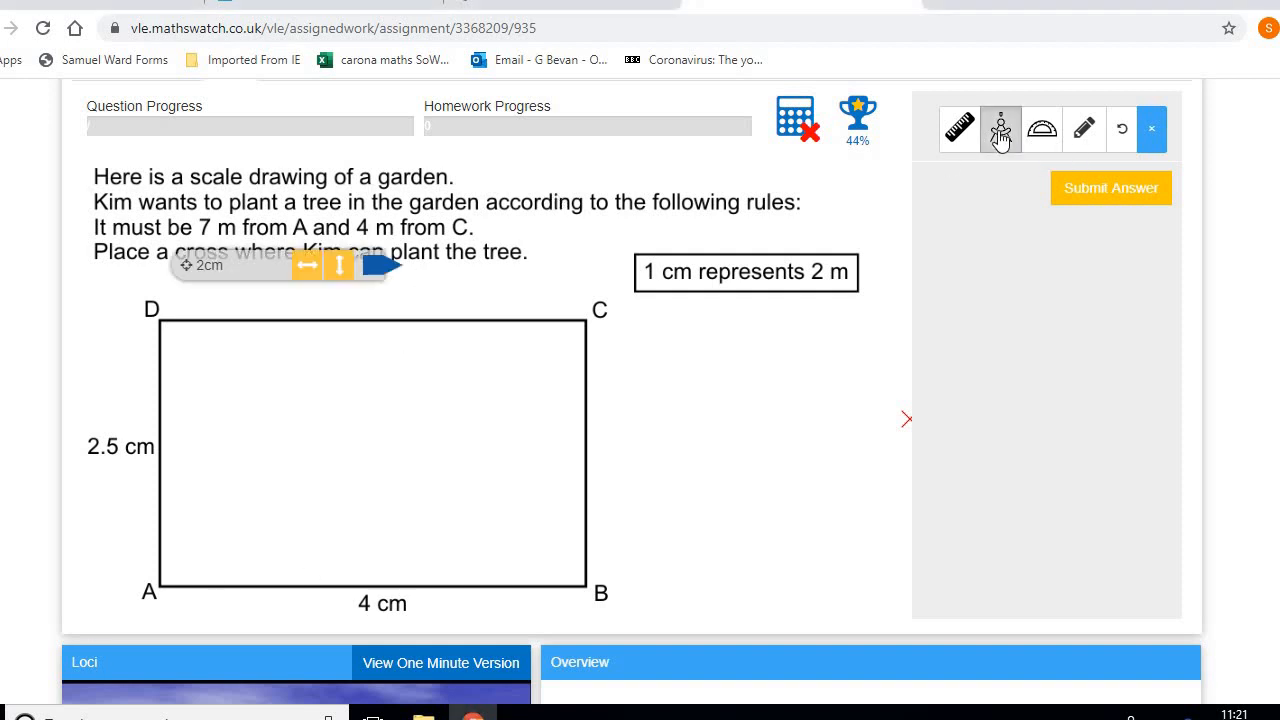
drag(241, 253, 448, 402)
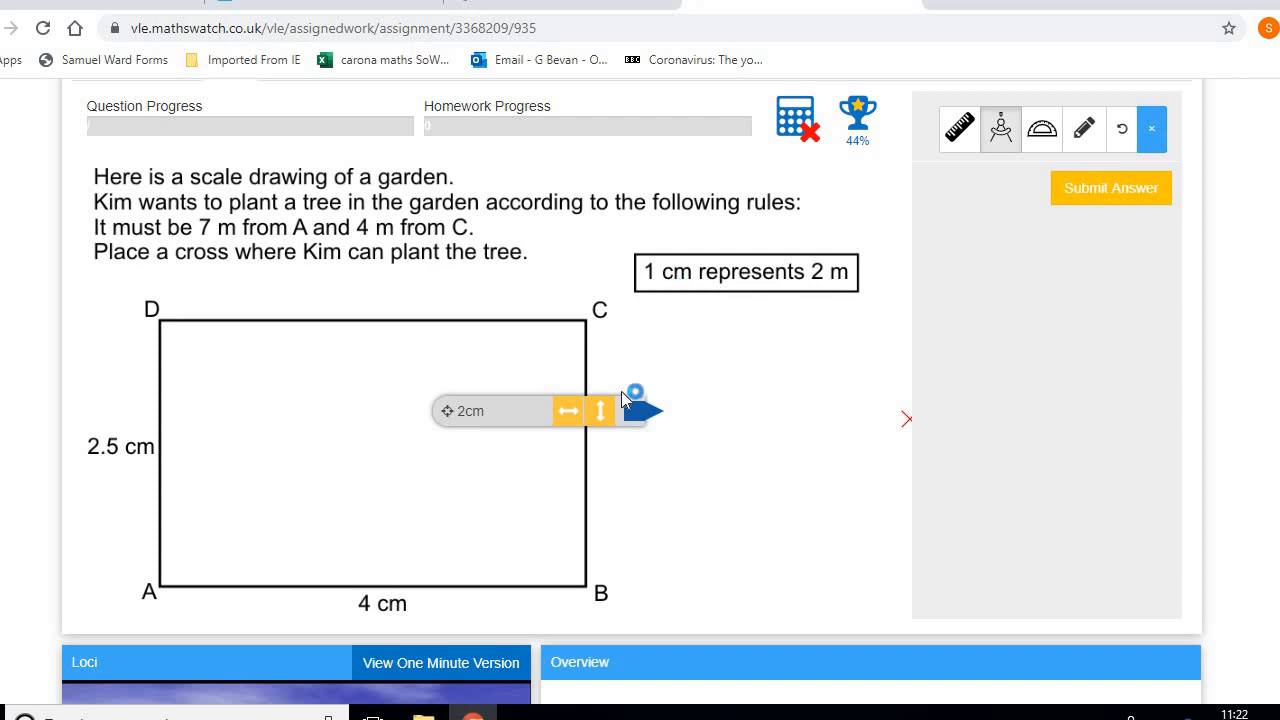
drag(568, 414, 731, 428)
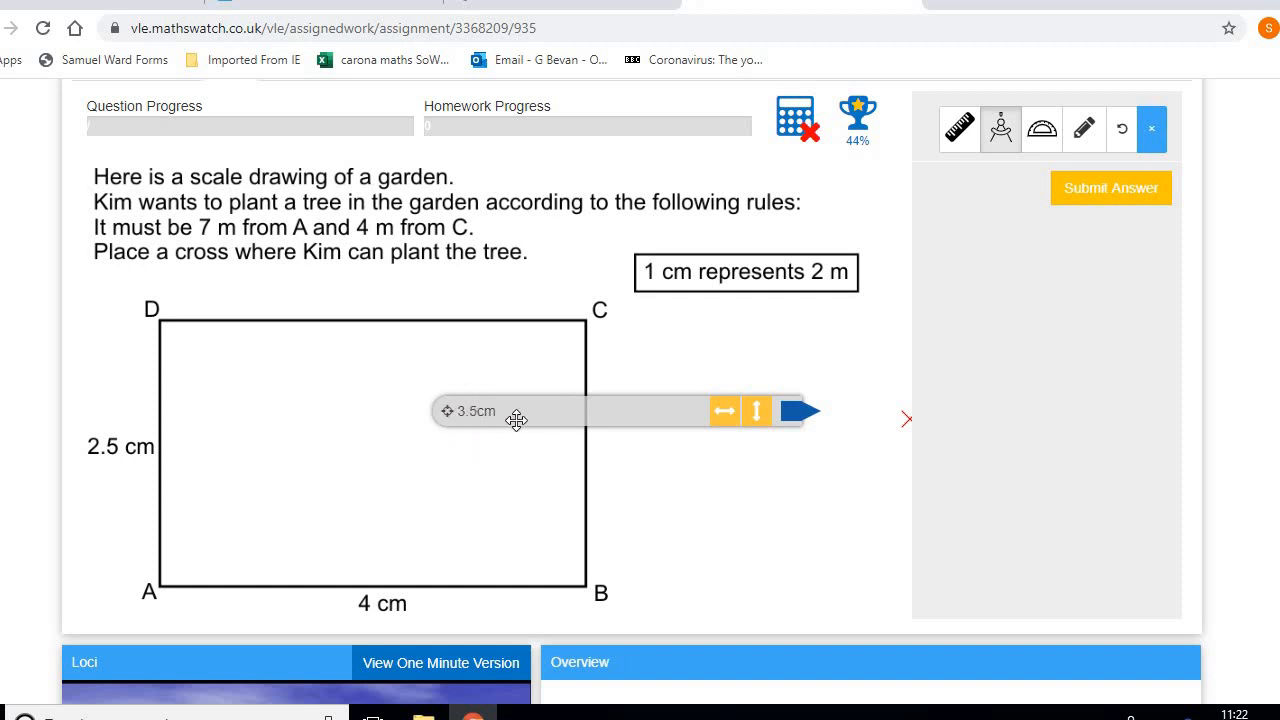
drag(550, 414, 263, 589)
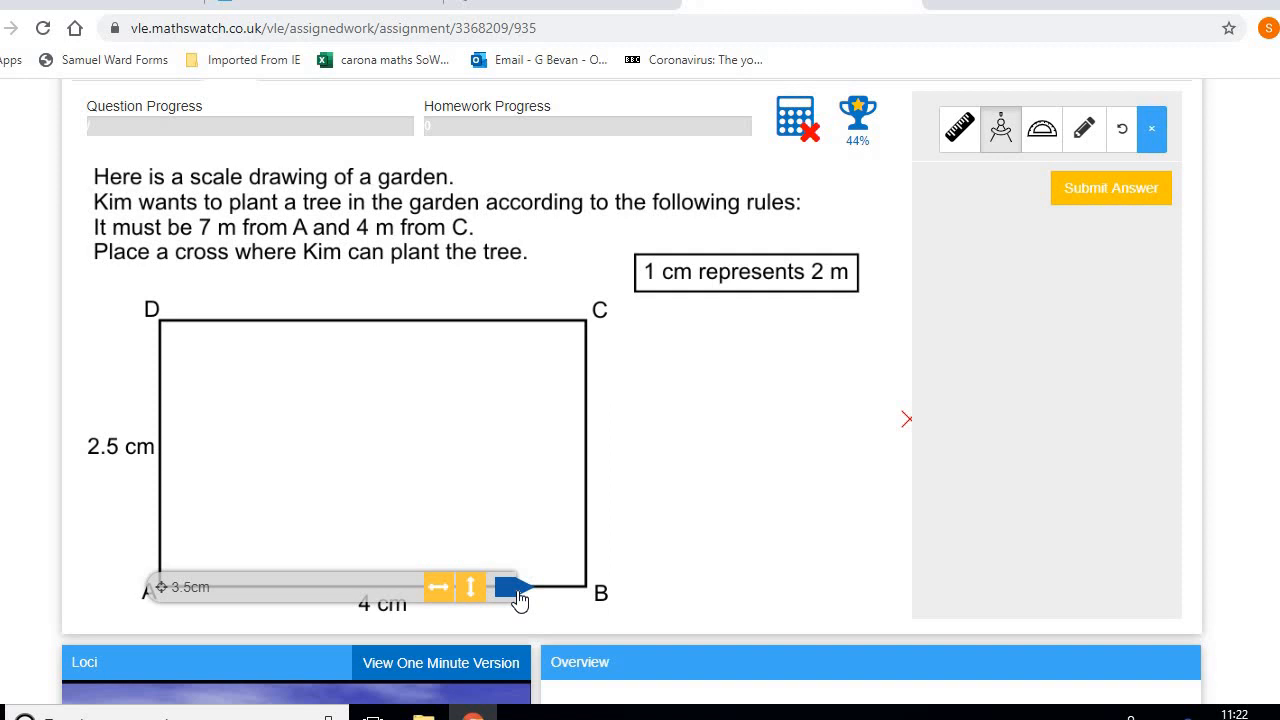
mouse_move(519, 598)
mouse_down()
mouse_move(500, 535)
mouse_move(373, 381)
mouse_up()
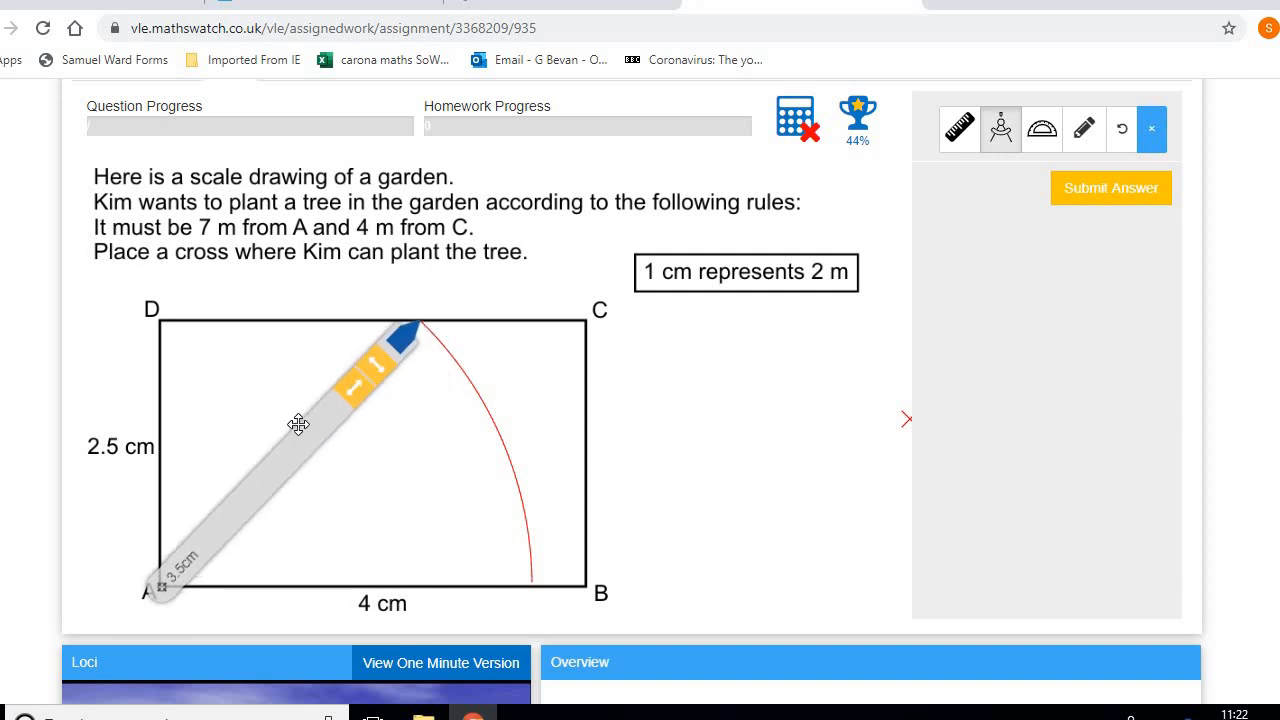
- Draw a compass arc of radius 2 cm centred on corner C, sweeping from side BC past side DC to cross the first arc
drag(306, 431, 872, 434)
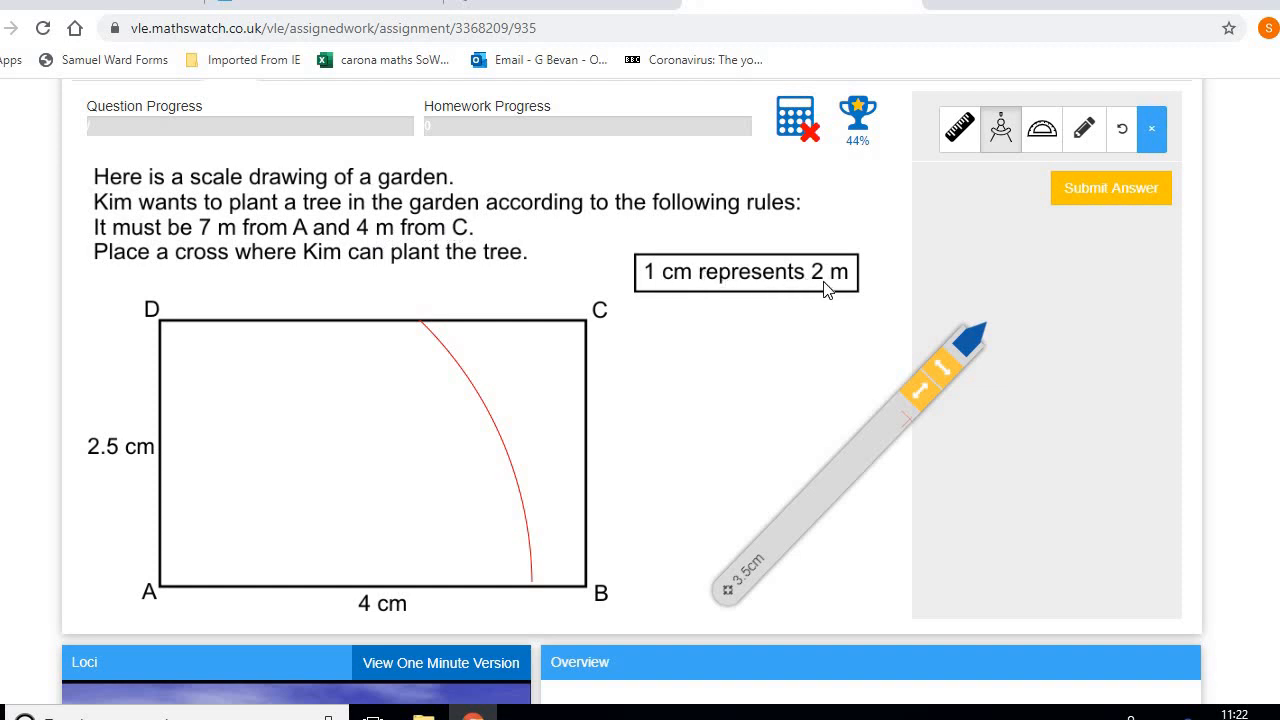
drag(813, 505, 809, 429)
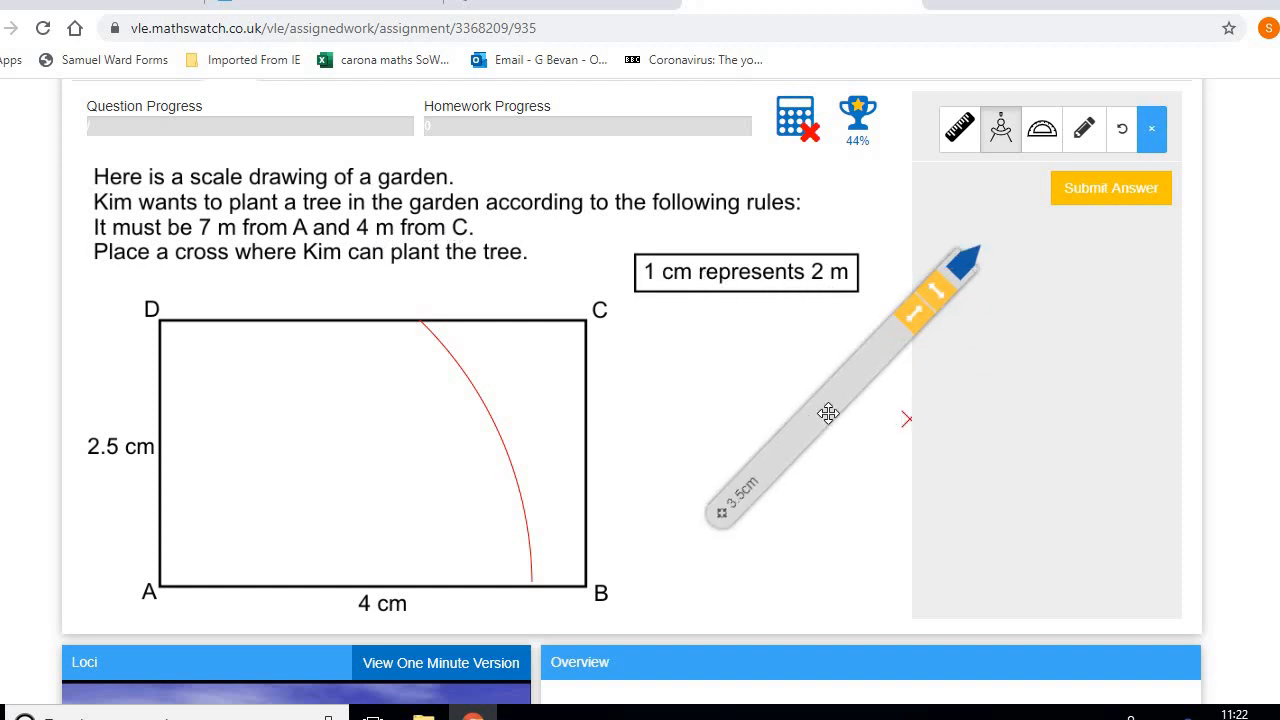
drag(903, 352, 834, 449)
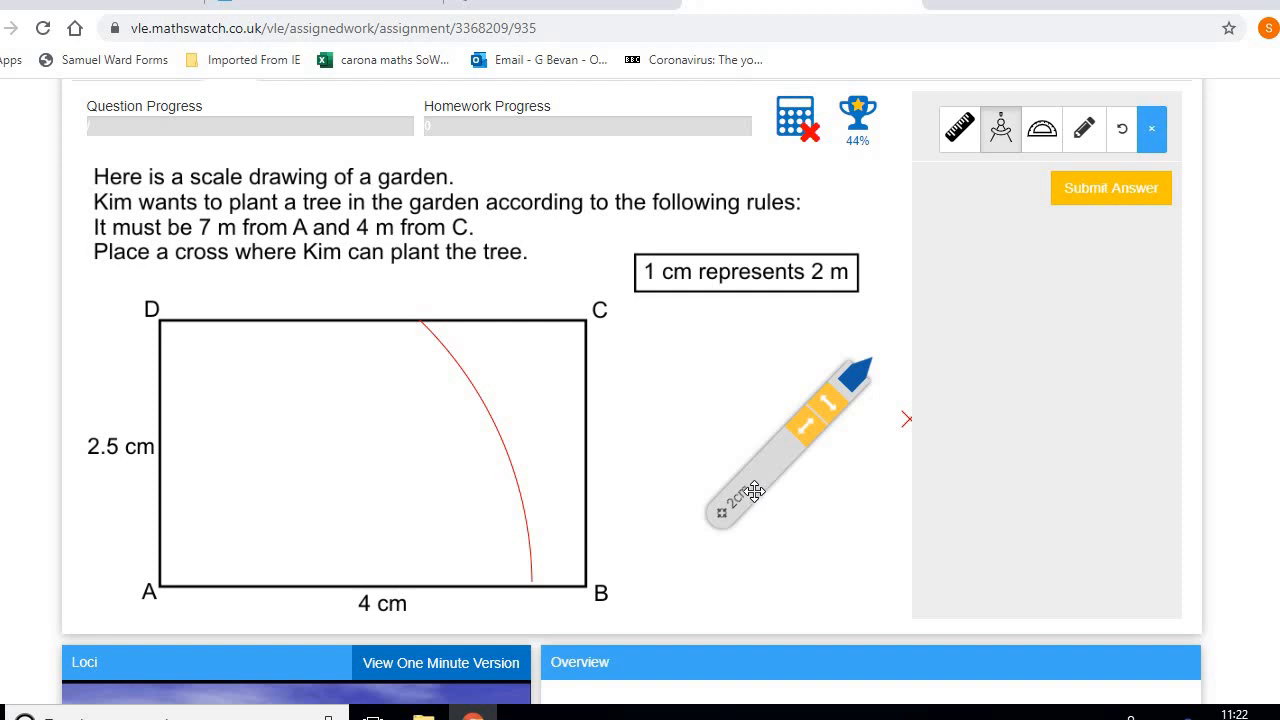
drag(756, 492, 620, 300)
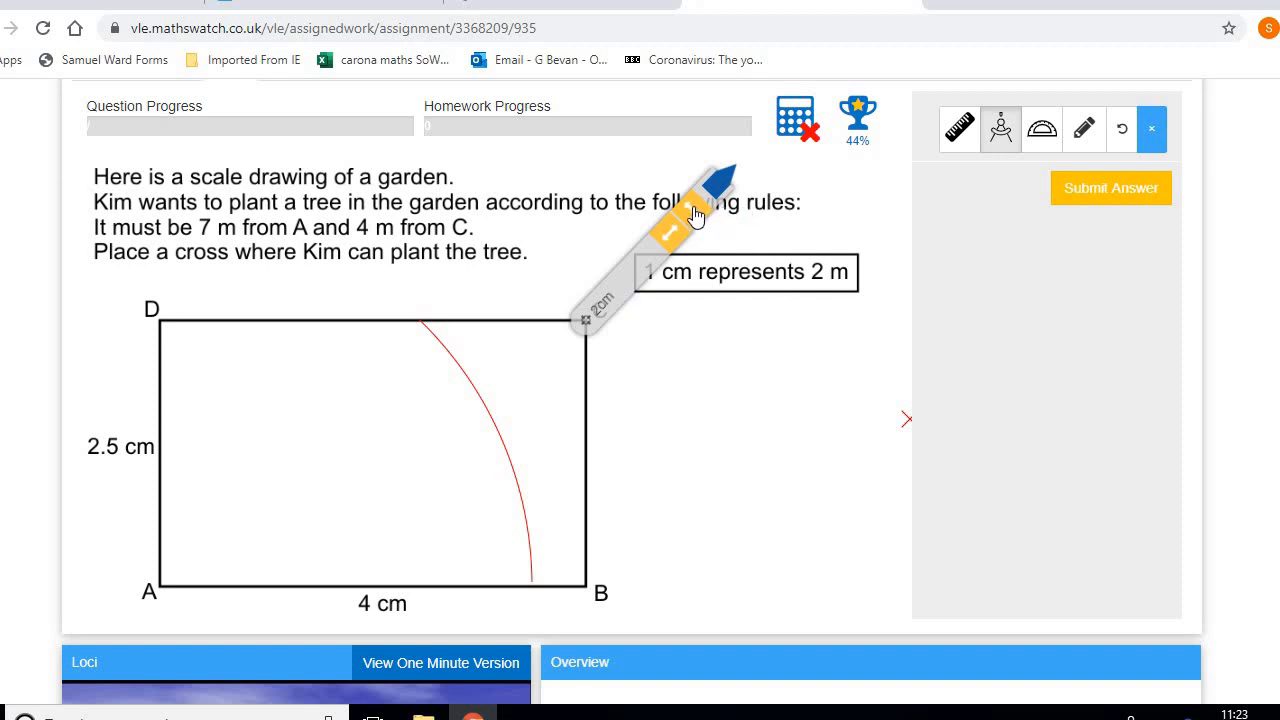
drag(697, 219, 595, 446)
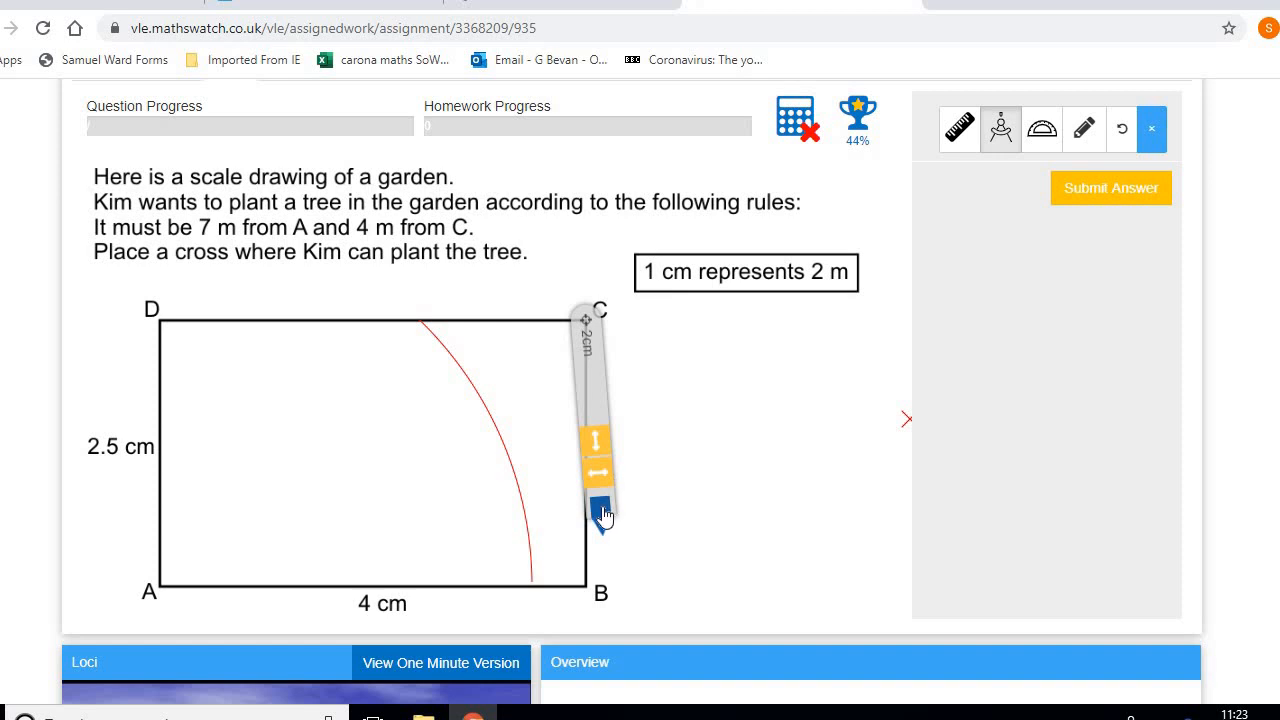
mouse_move(603, 515)
mouse_down()
mouse_move(502, 472)
mouse_move(468, 343)
mouse_move(479, 294)
mouse_up()
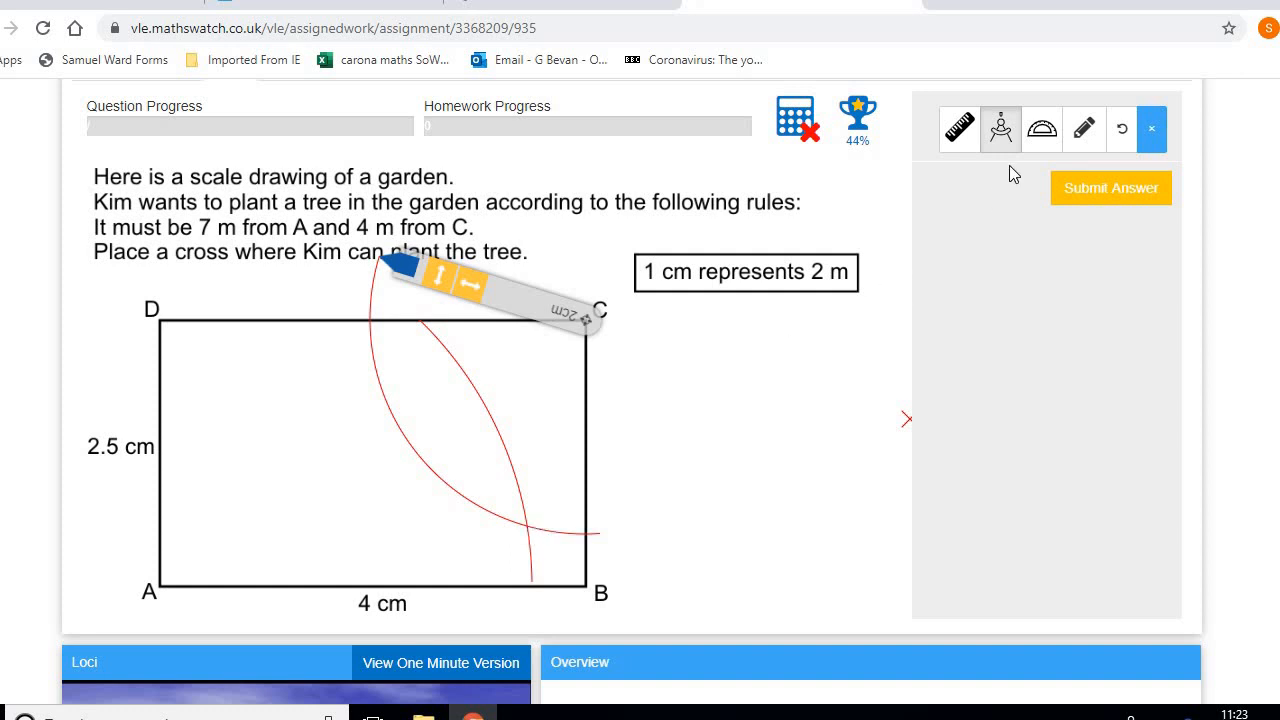
- Mark a pencil cross where the two arcs intersect inside the garden, leaving the pencil clear of the drawing
click(1088, 143)
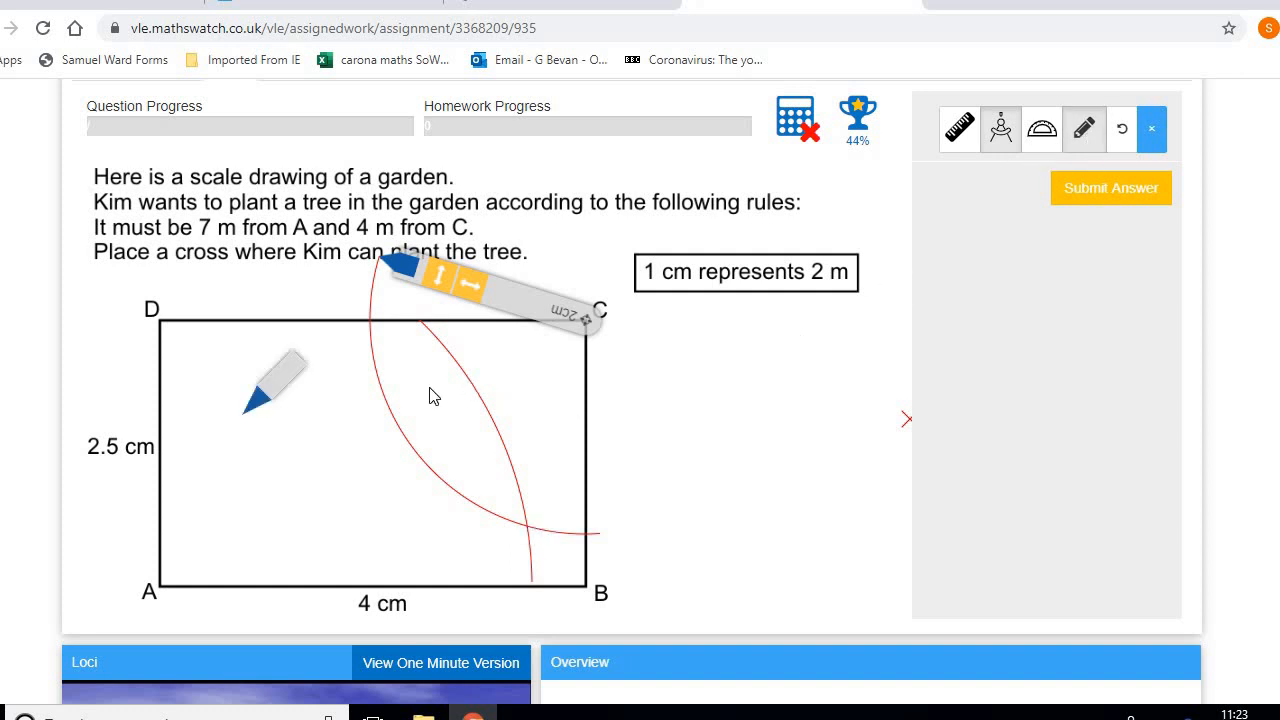
mouse_move(273, 372)
mouse_down()
mouse_move(590, 470)
mouse_move(557, 485)
mouse_up()
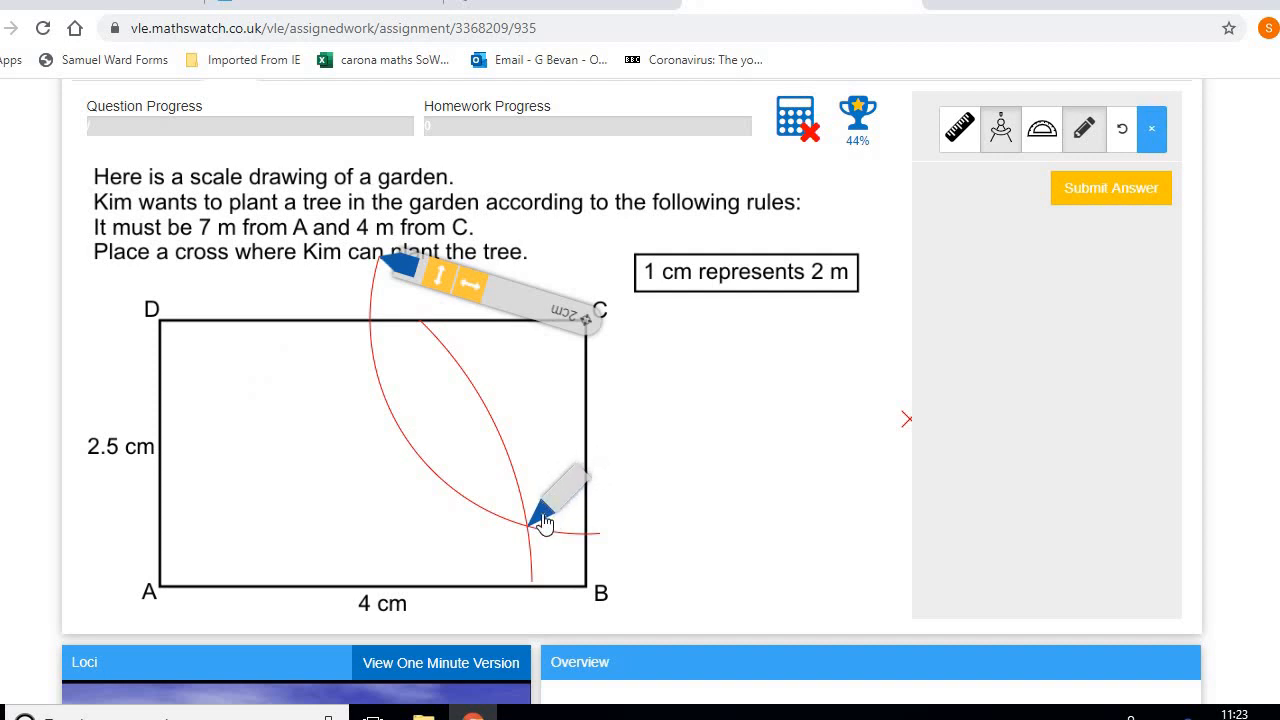
click(543, 524)
drag(568, 494, 788, 462)
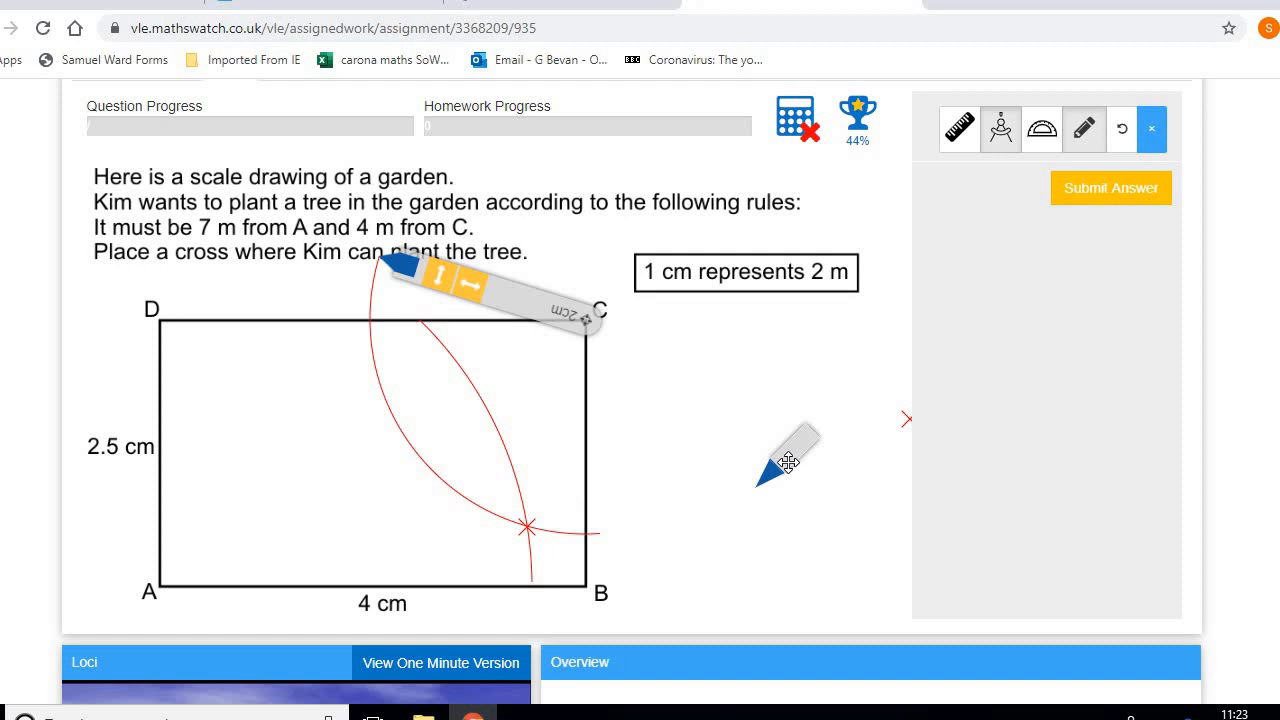
- Look through questions 2 to 7 of the loci assignment and return to question 6 about the path equidistant from two crumbs
scroll(614, 251, up, 2)
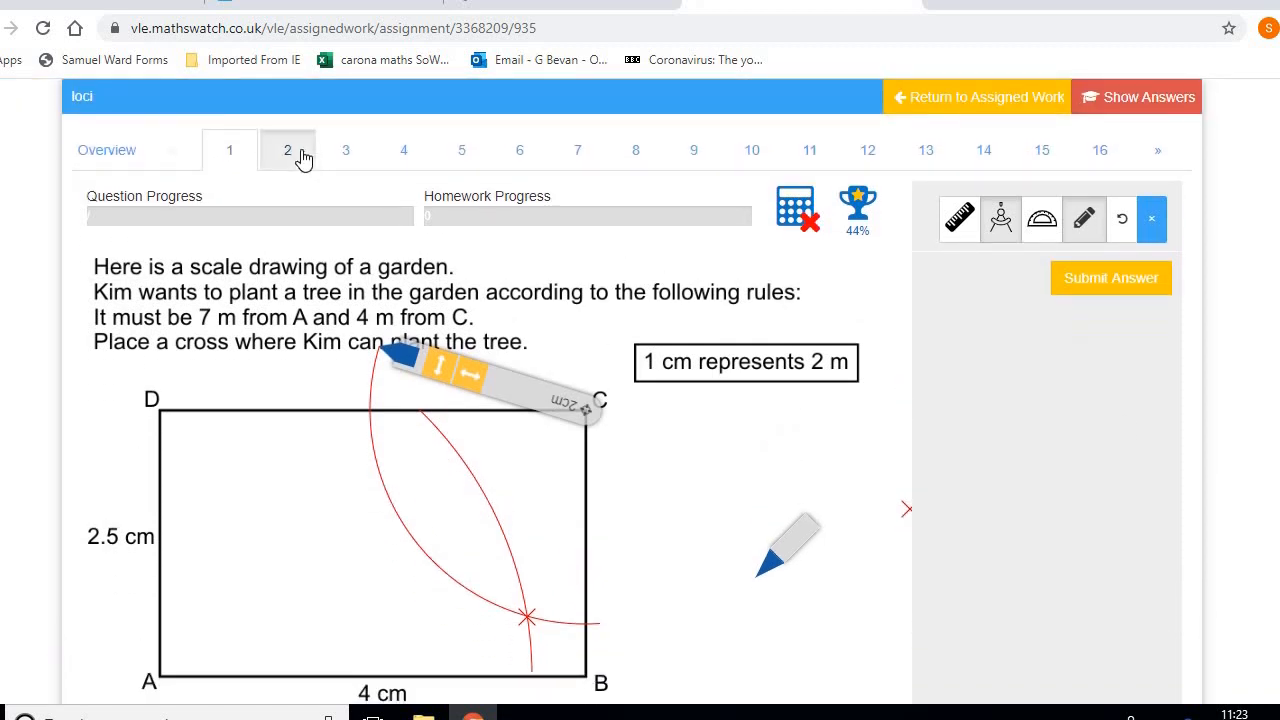
click(302, 156)
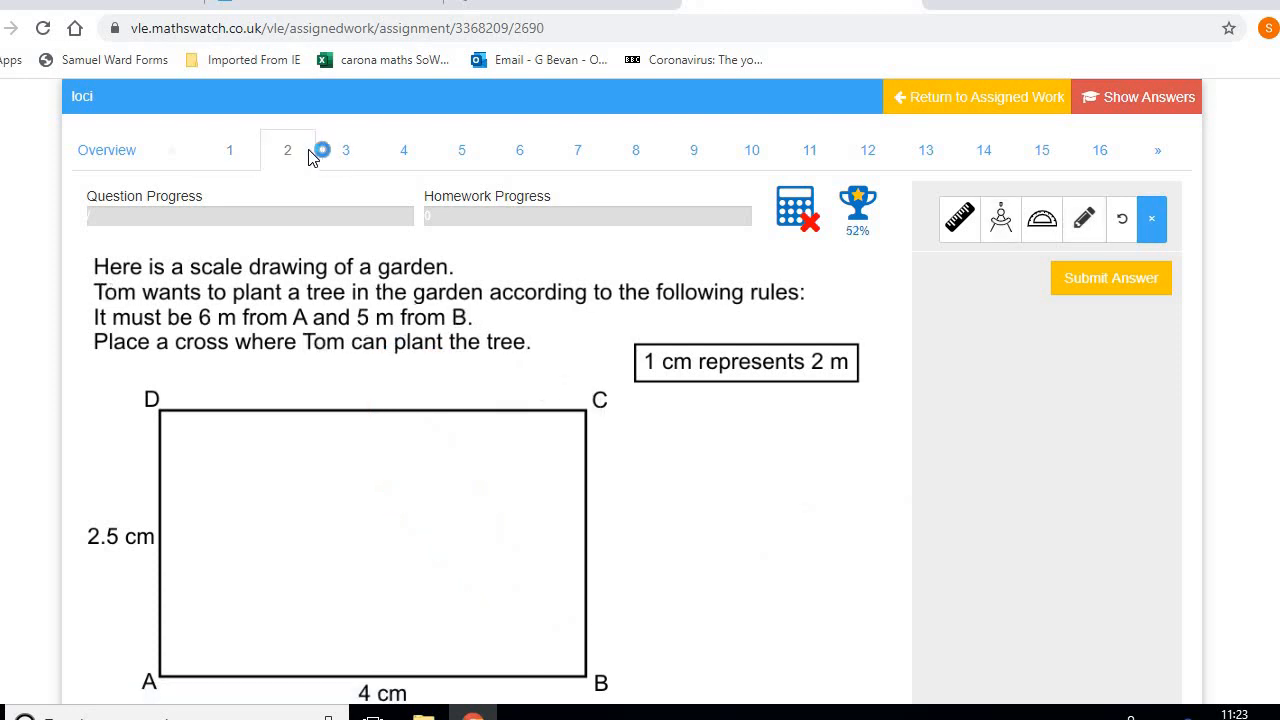
click(346, 152)
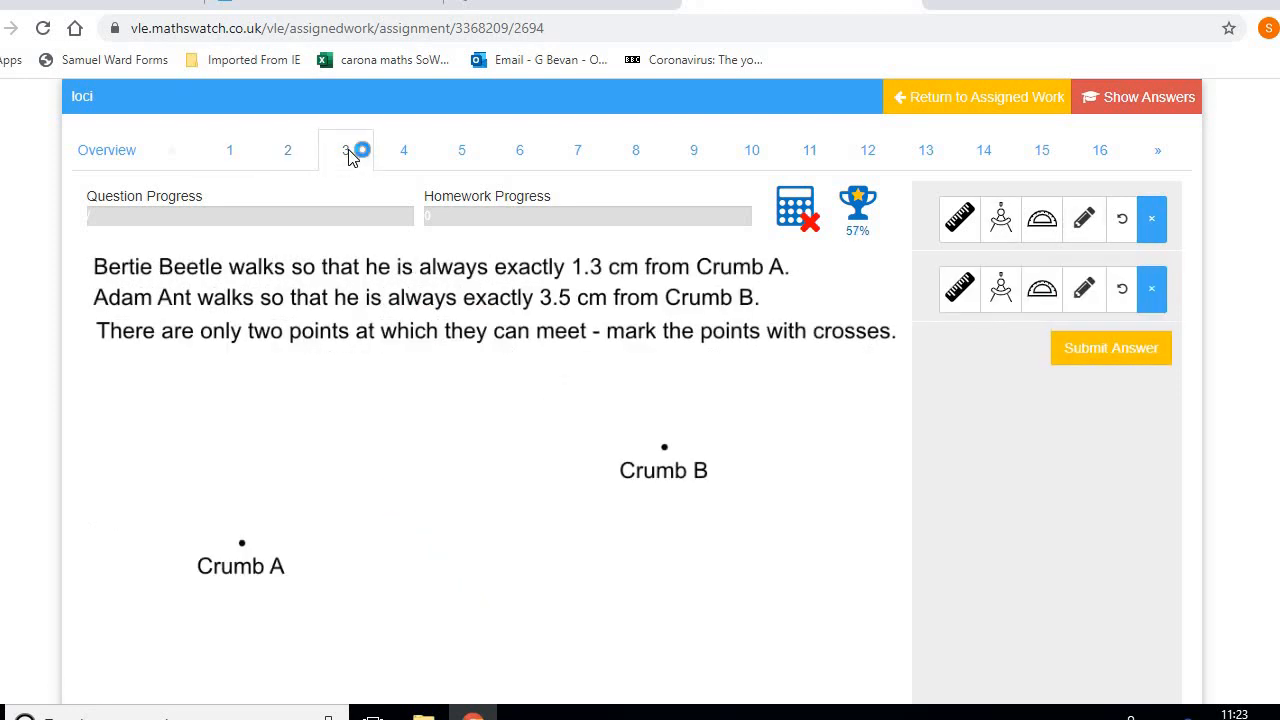
scroll(776, 220, down, 1)
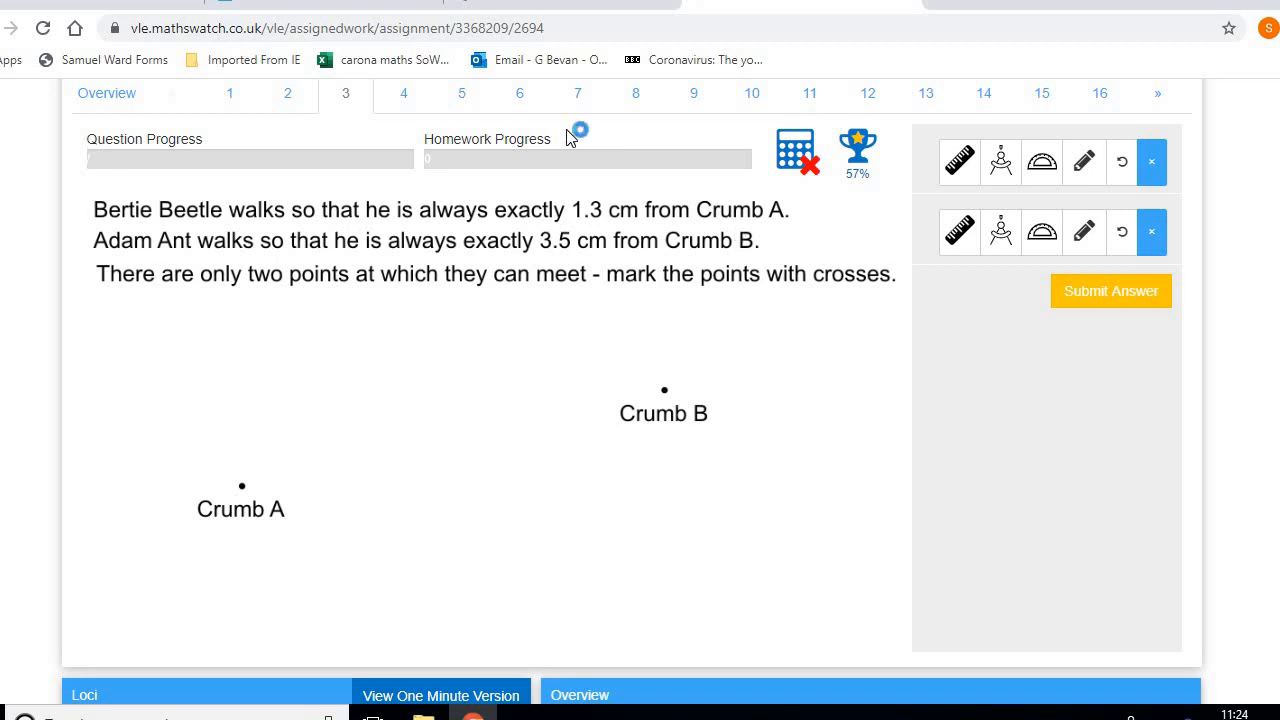
click(398, 93)
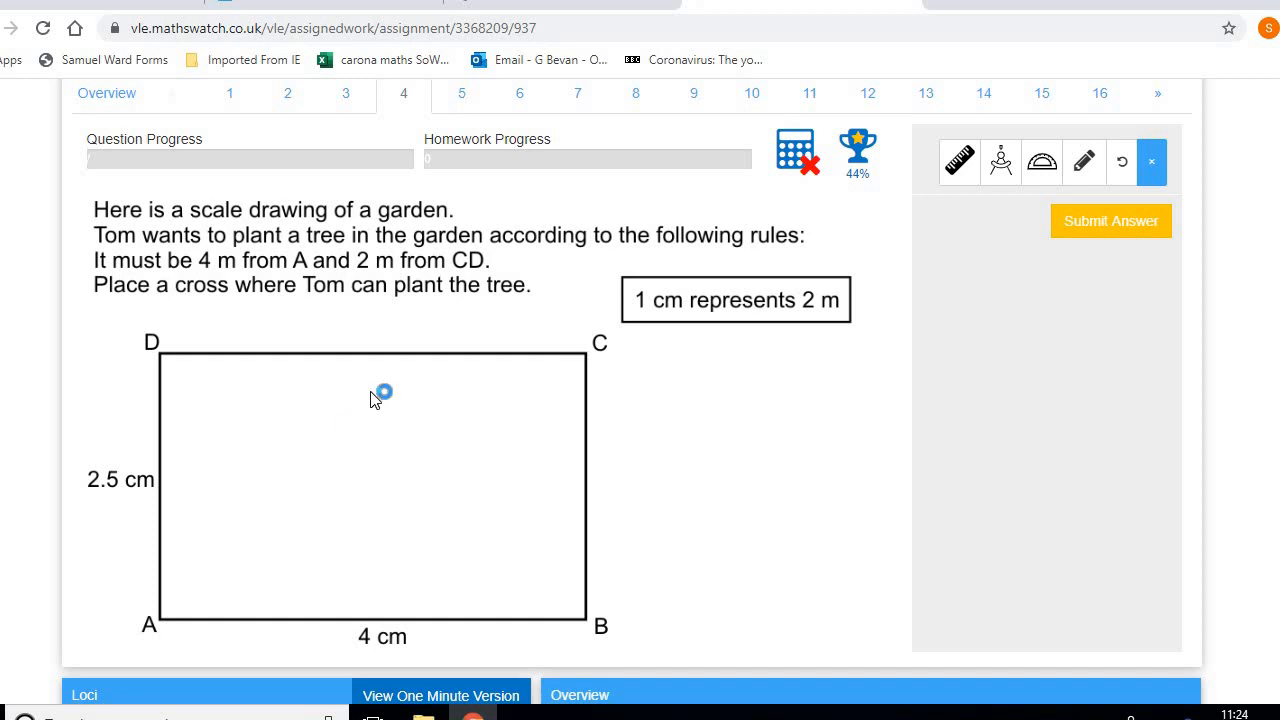
click(470, 105)
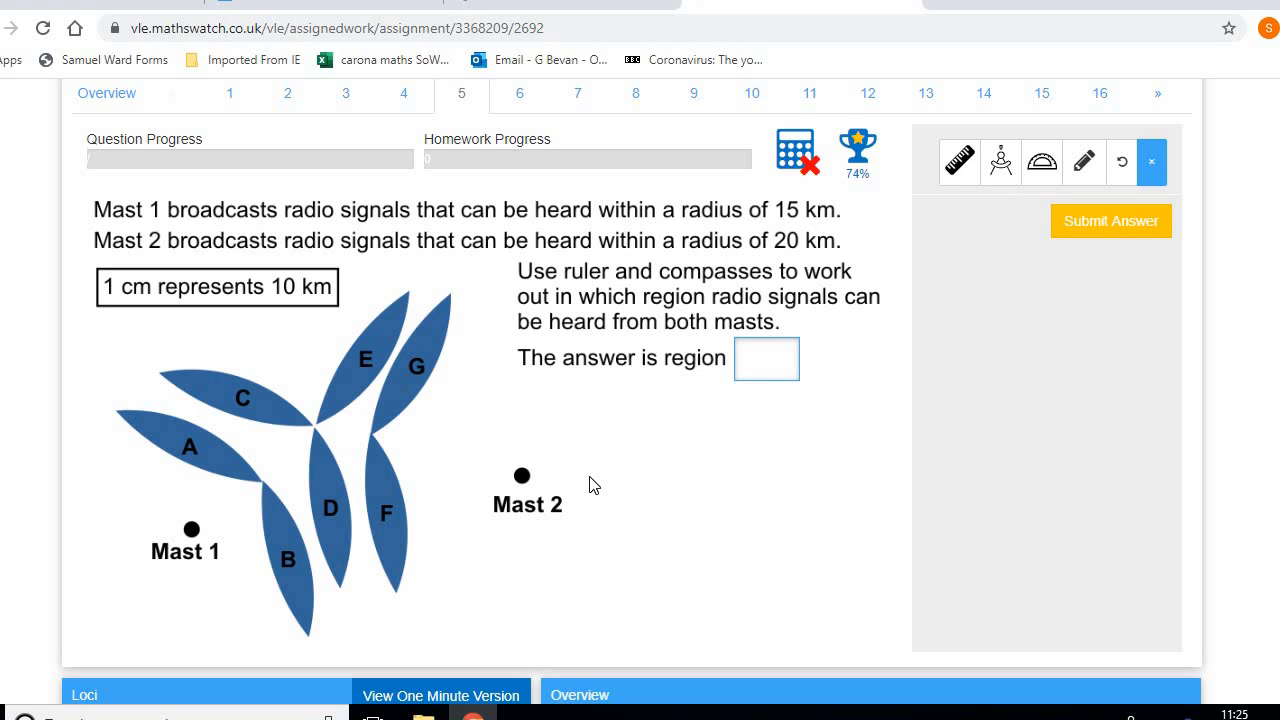
click(540, 104)
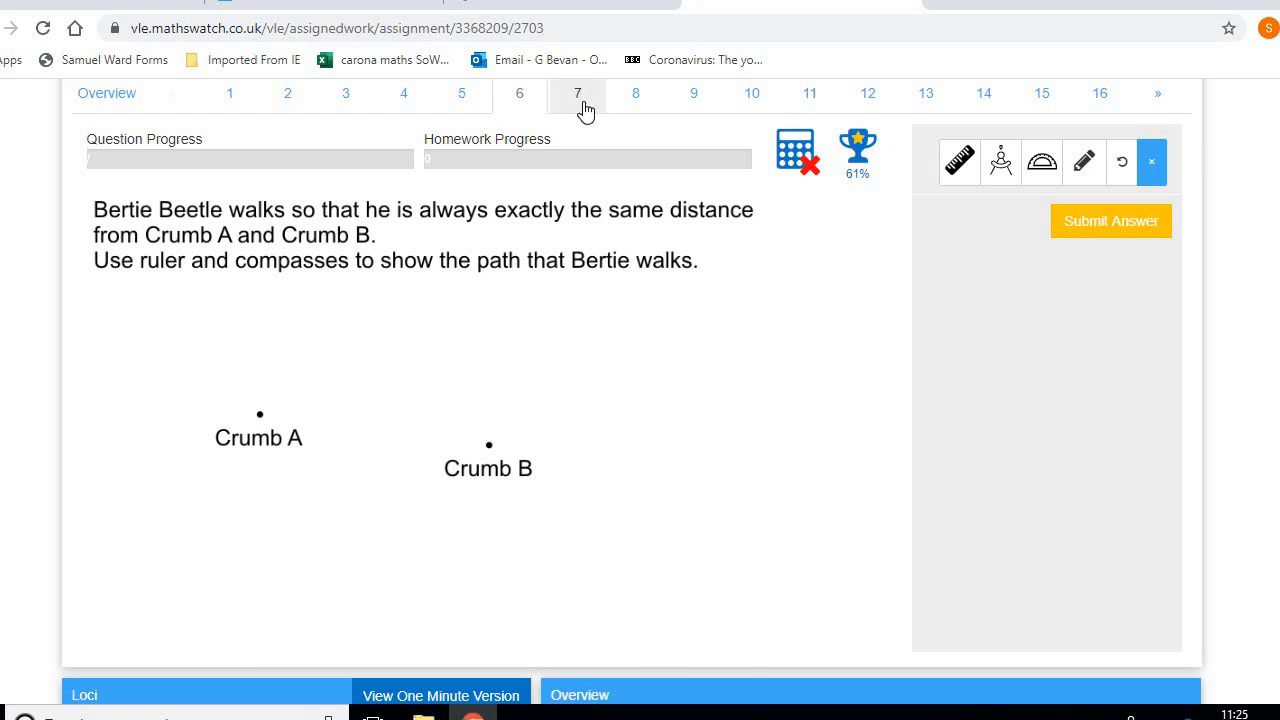
click(582, 106)
click(518, 100)
- Draw a large compass arc of radius 1.5 cm centred on Crumb A, on the side facing Crumb B
click(1000, 168)
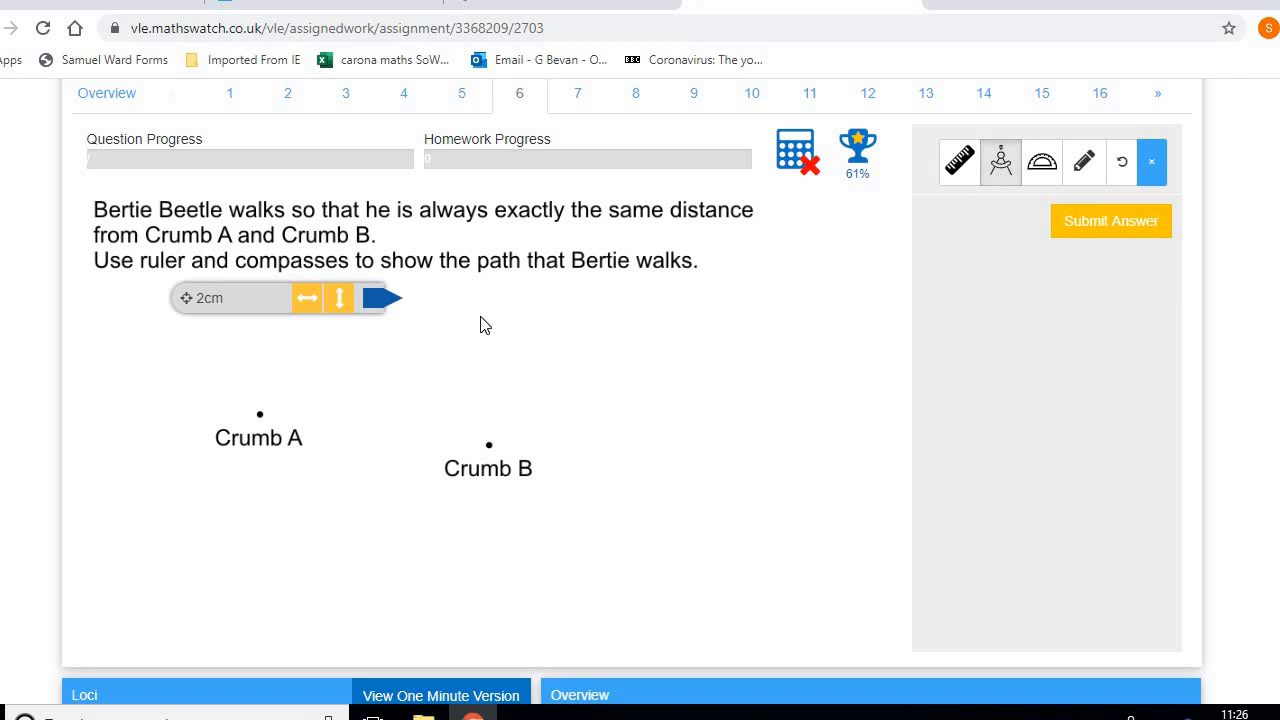
drag(283, 307, 353, 363)
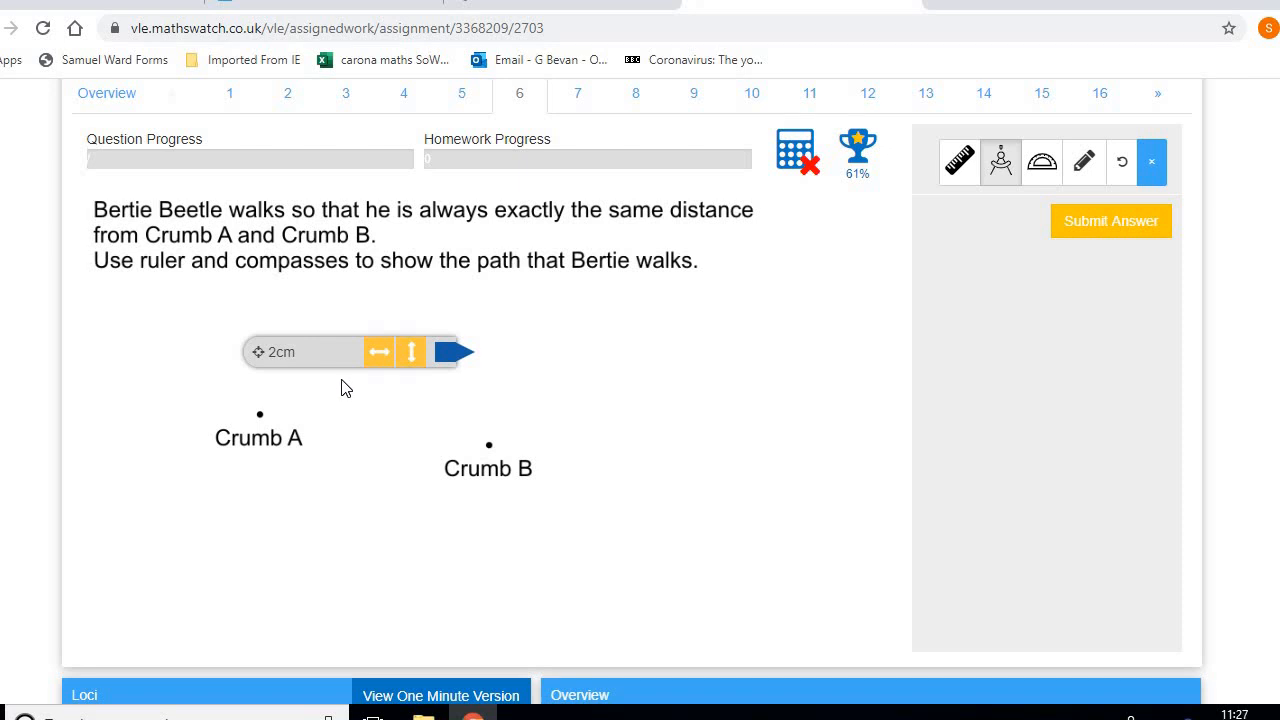
drag(337, 366, 341, 415)
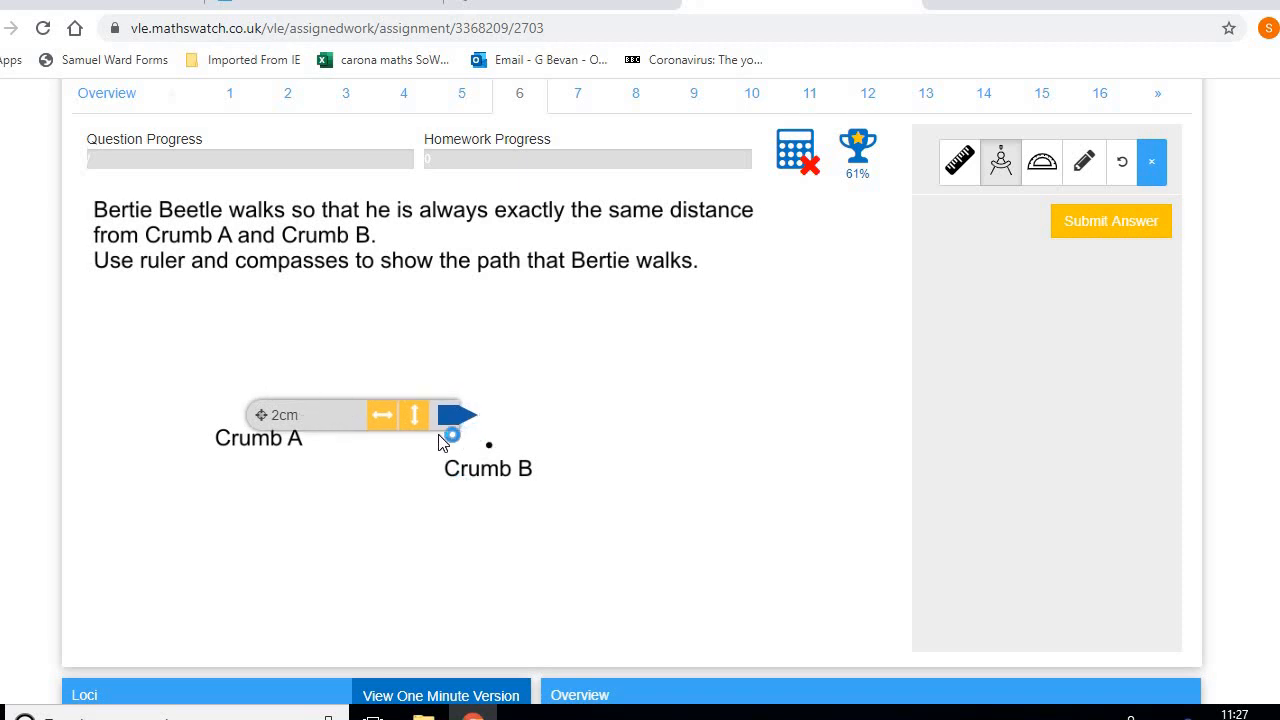
drag(383, 428, 338, 428)
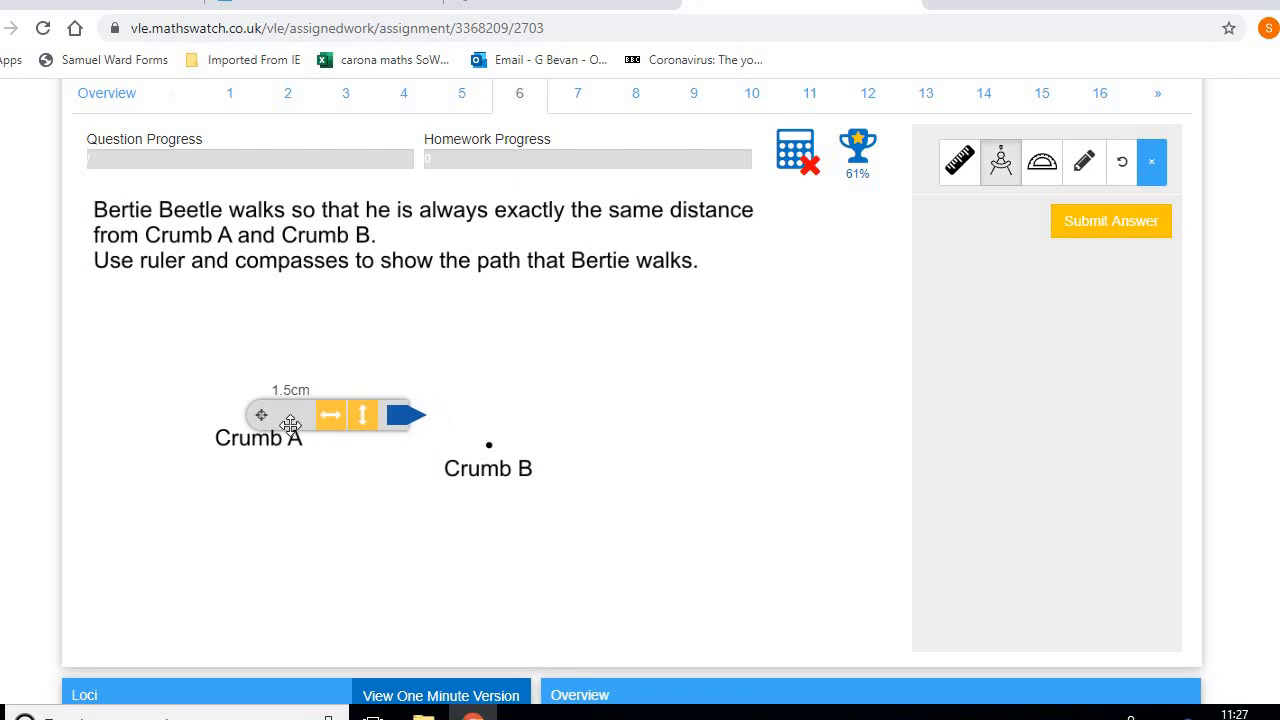
mouse_move(278, 422)
mouse_down()
mouse_move(291, 420)
mouse_move(276, 422)
mouse_up()
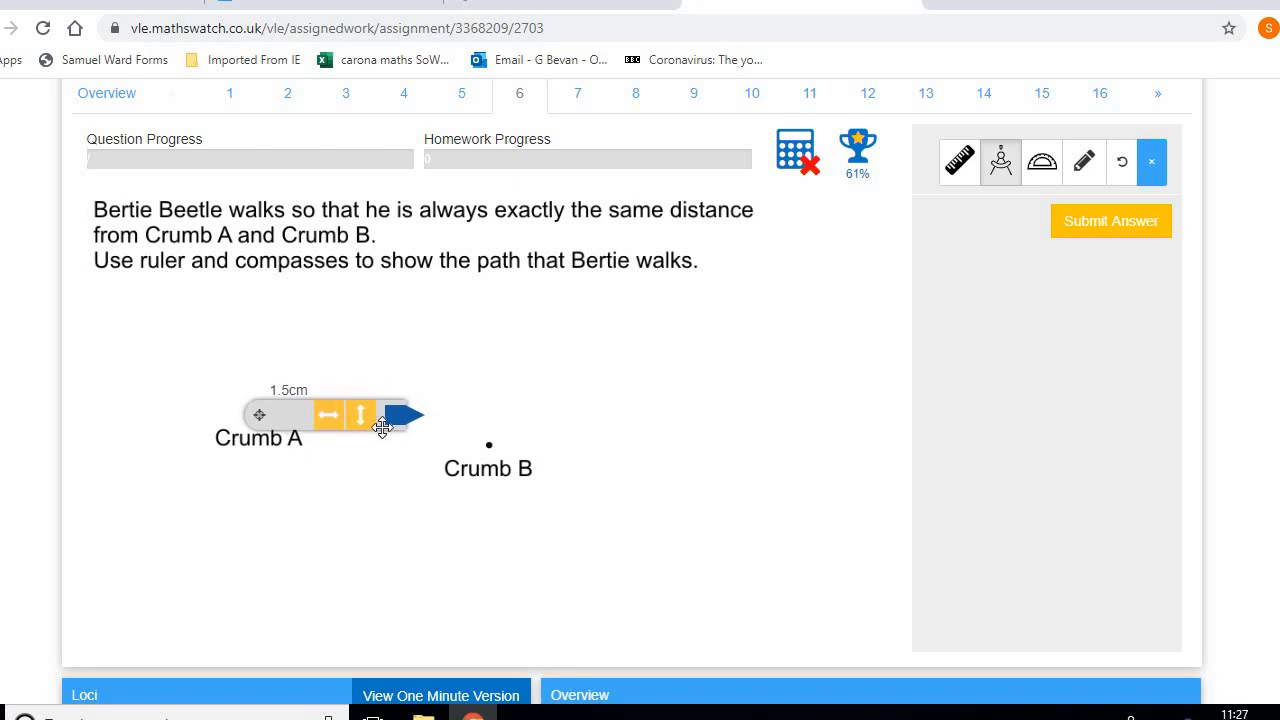
mouse_move(398, 418)
mouse_down()
mouse_move(331, 306)
mouse_move(420, 429)
mouse_move(392, 545)
mouse_move(326, 606)
mouse_move(241, 602)
mouse_up()
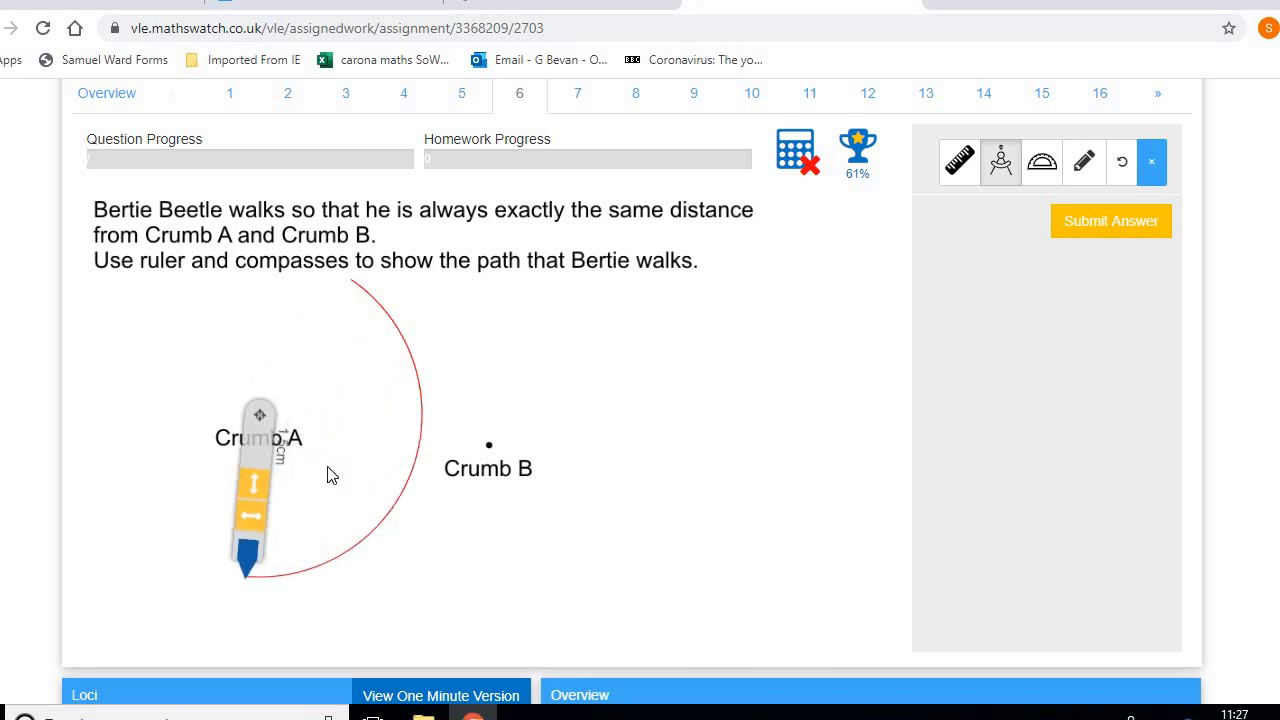
- Draw a matching 1.5 cm radius arc centred on Crumb B to cross the first arc twice, and clear the compasses away
drag(261, 441, 492, 473)
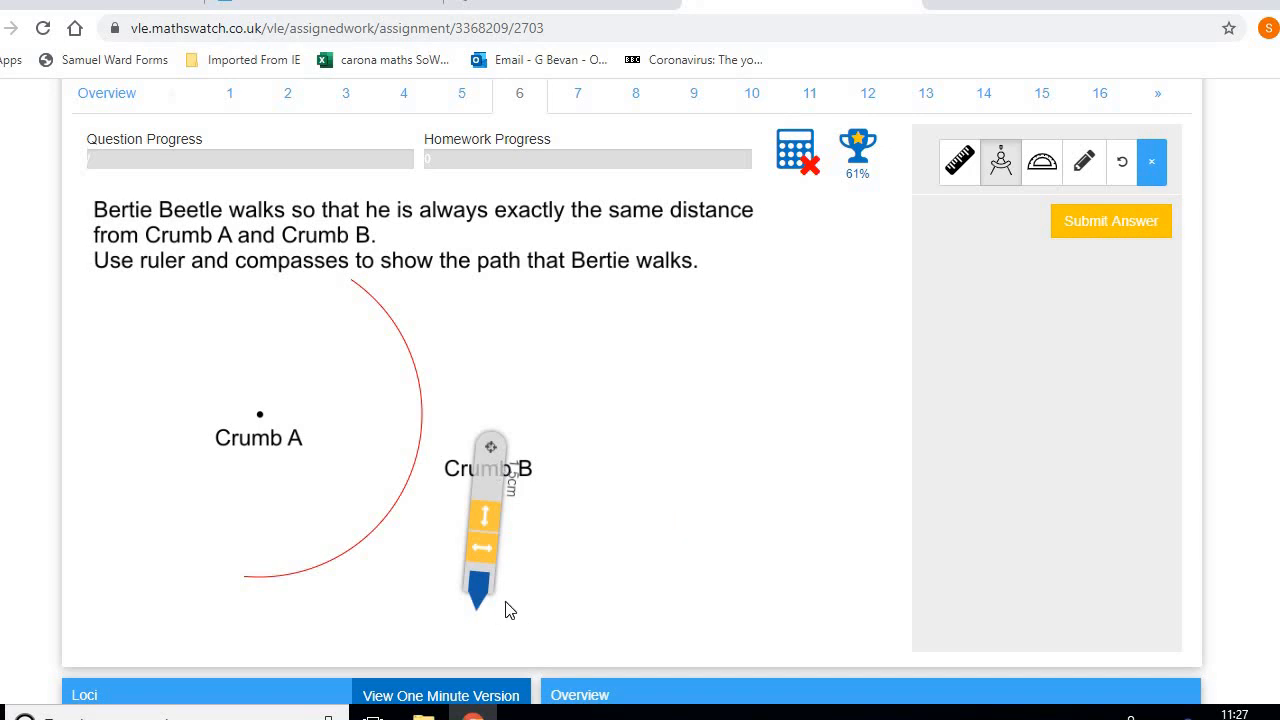
mouse_move(481, 598)
mouse_down()
mouse_move(416, 592)
mouse_move(437, 298)
mouse_move(471, 292)
mouse_up()
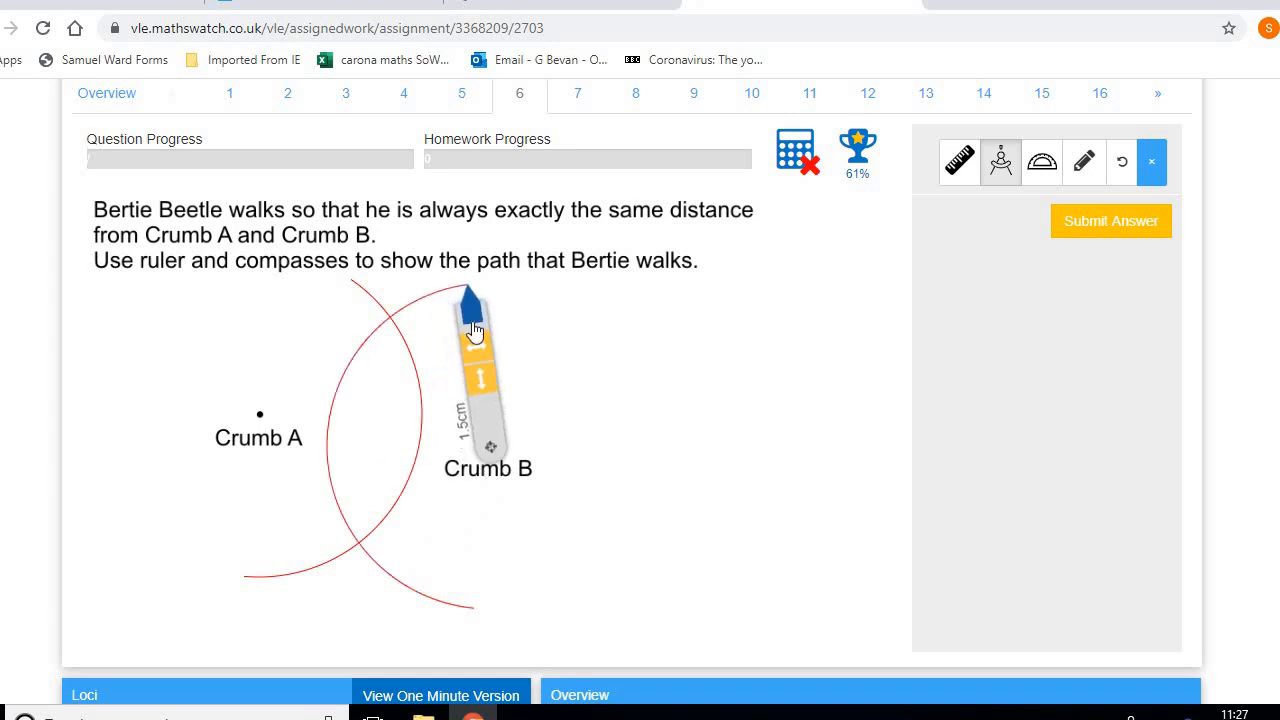
drag(482, 412, 695, 420)
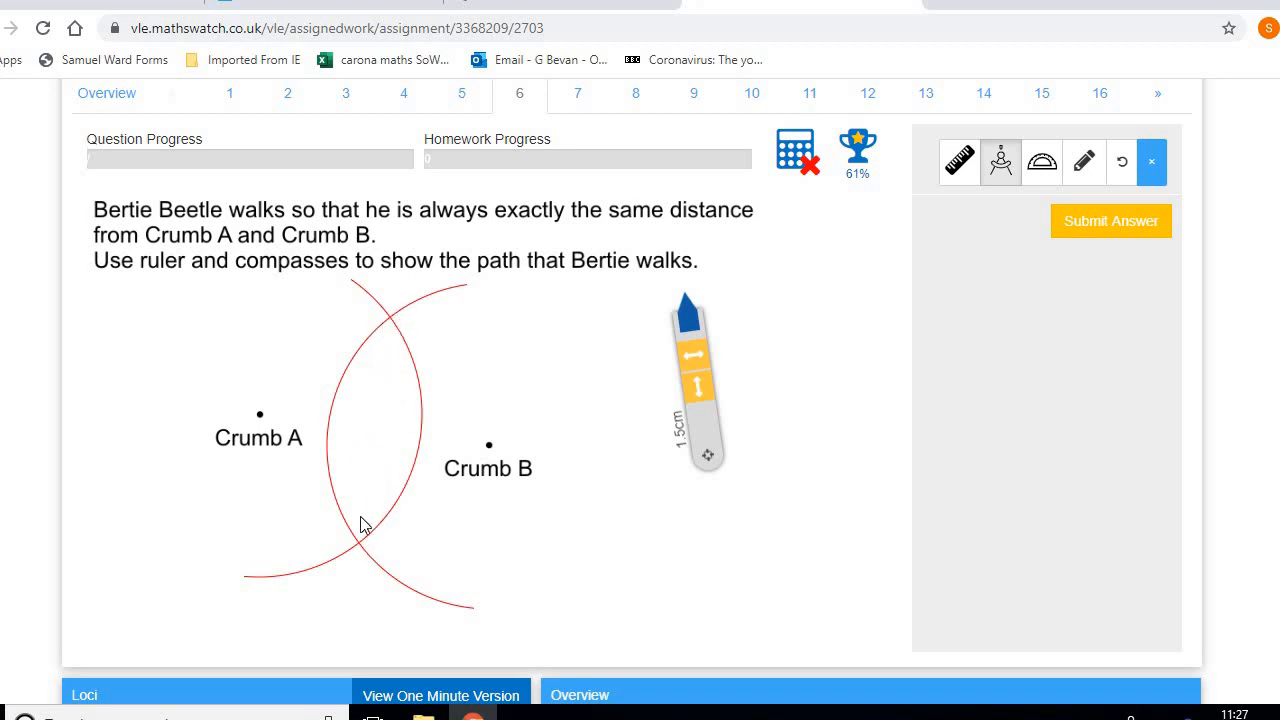
- Rule a straight line through both intersections of the arcs to show Bertie's path, and move the ruler off the construction
click(955, 165)
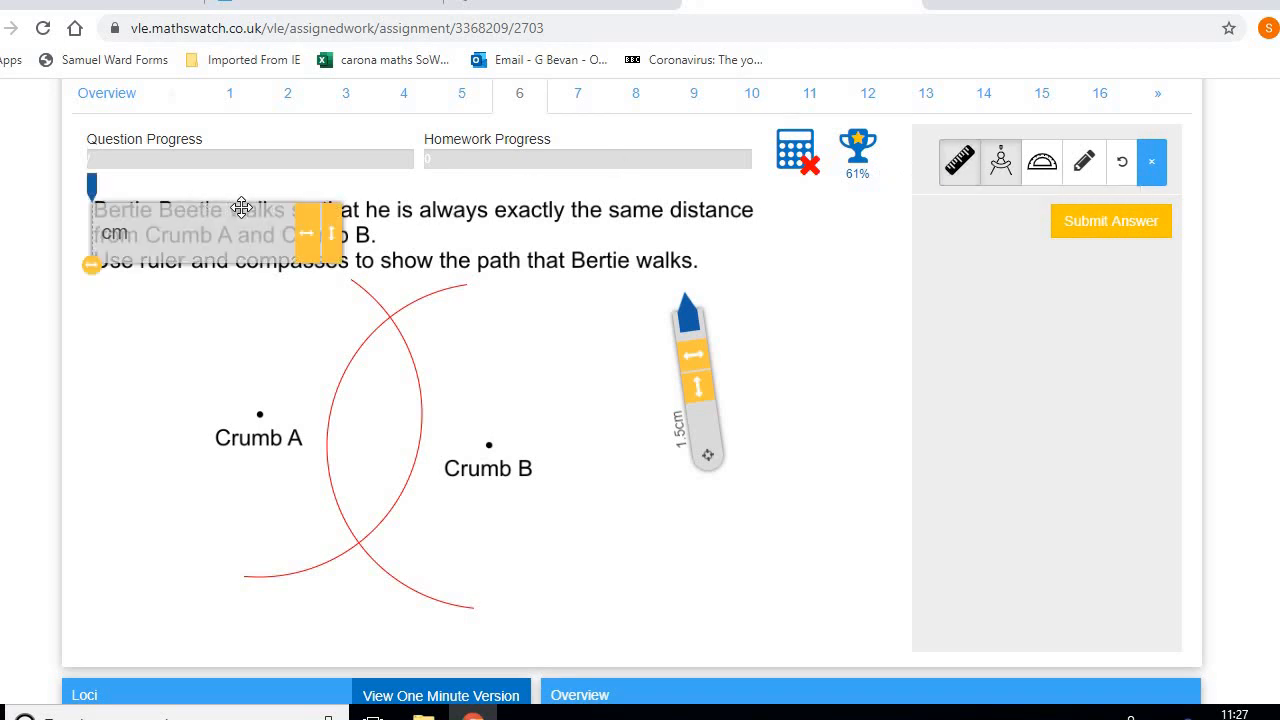
drag(242, 235, 389, 480)
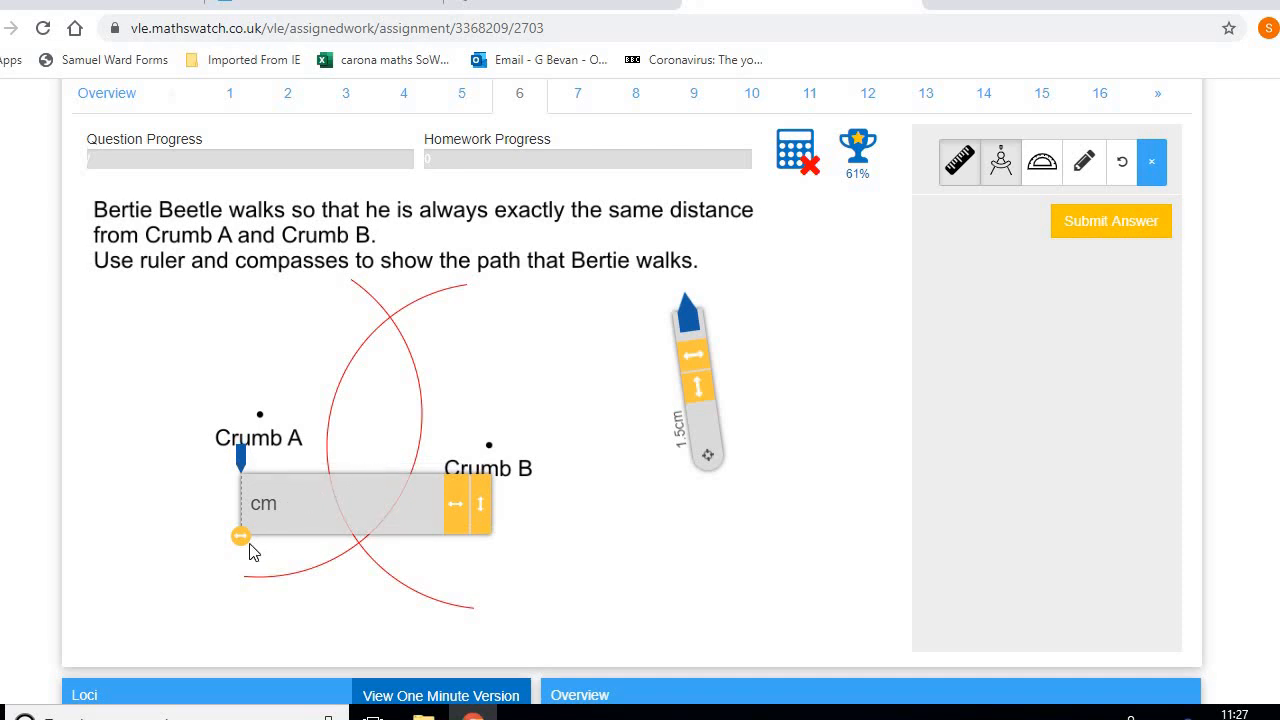
drag(238, 541, 207, 534)
drag(477, 514, 422, 413)
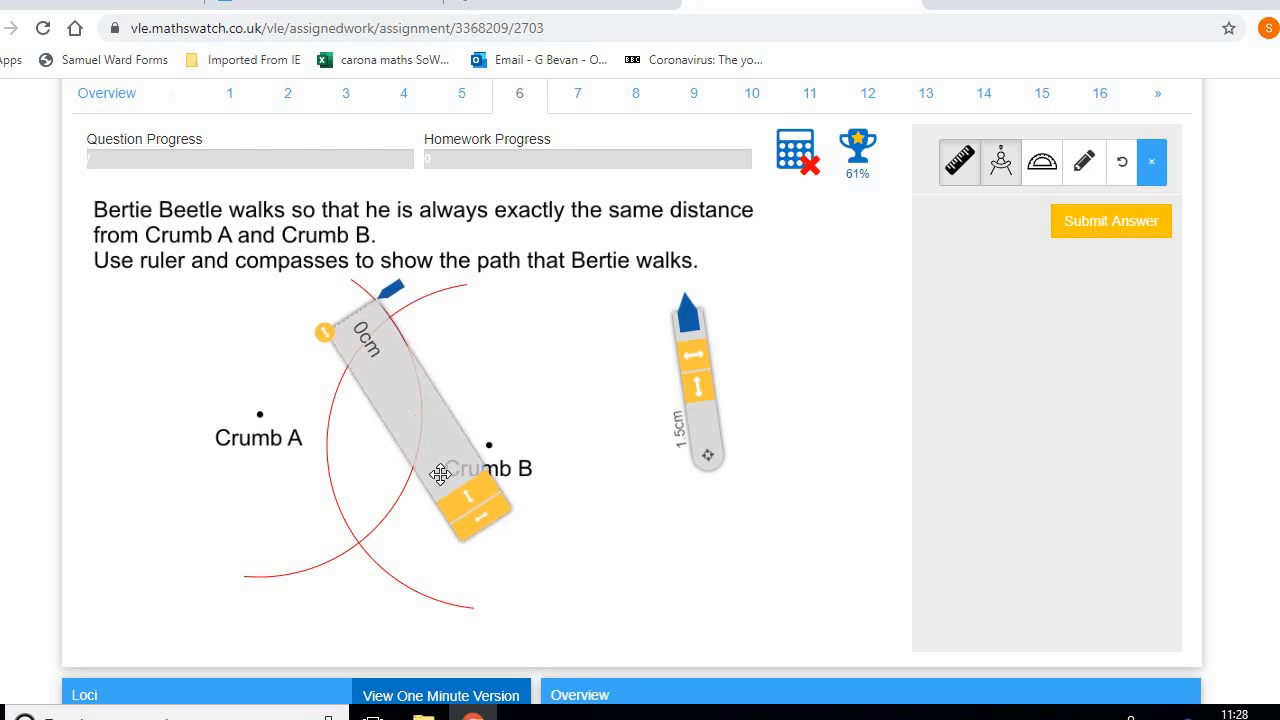
drag(478, 535, 315, 602)
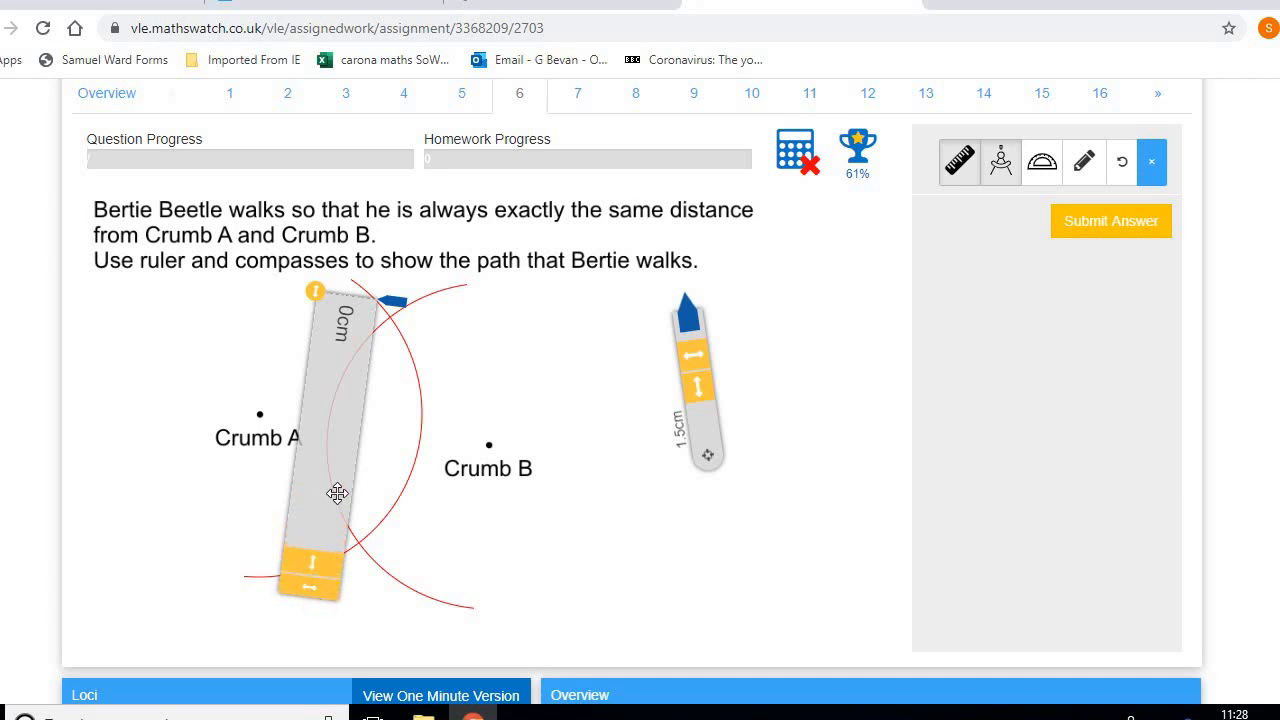
drag(337, 485, 346, 486)
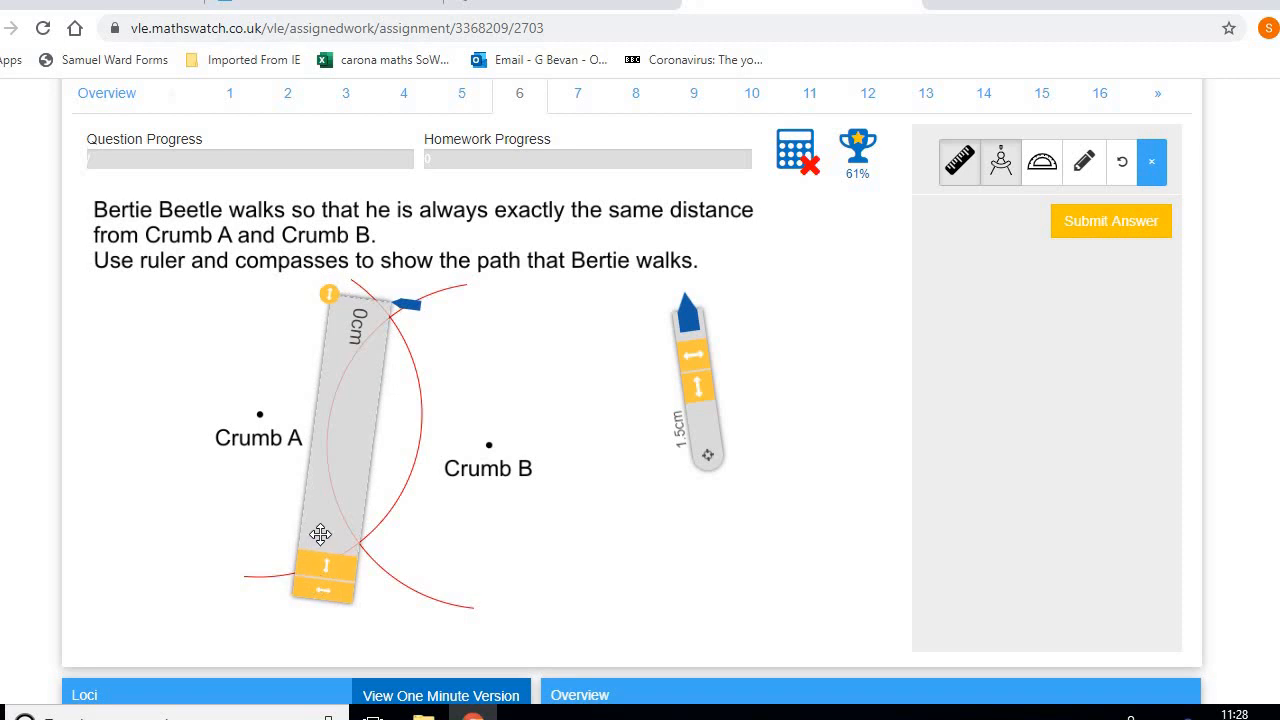
drag(322, 533, 322, 532)
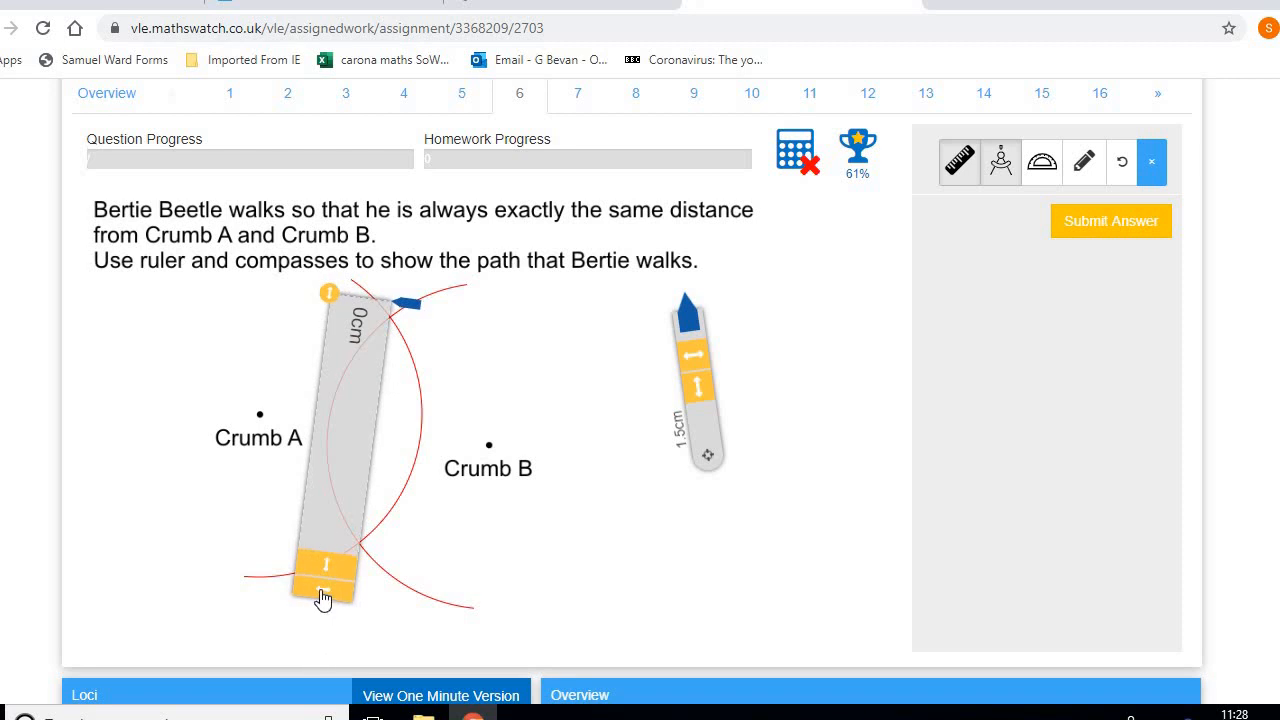
drag(322, 597, 318, 596)
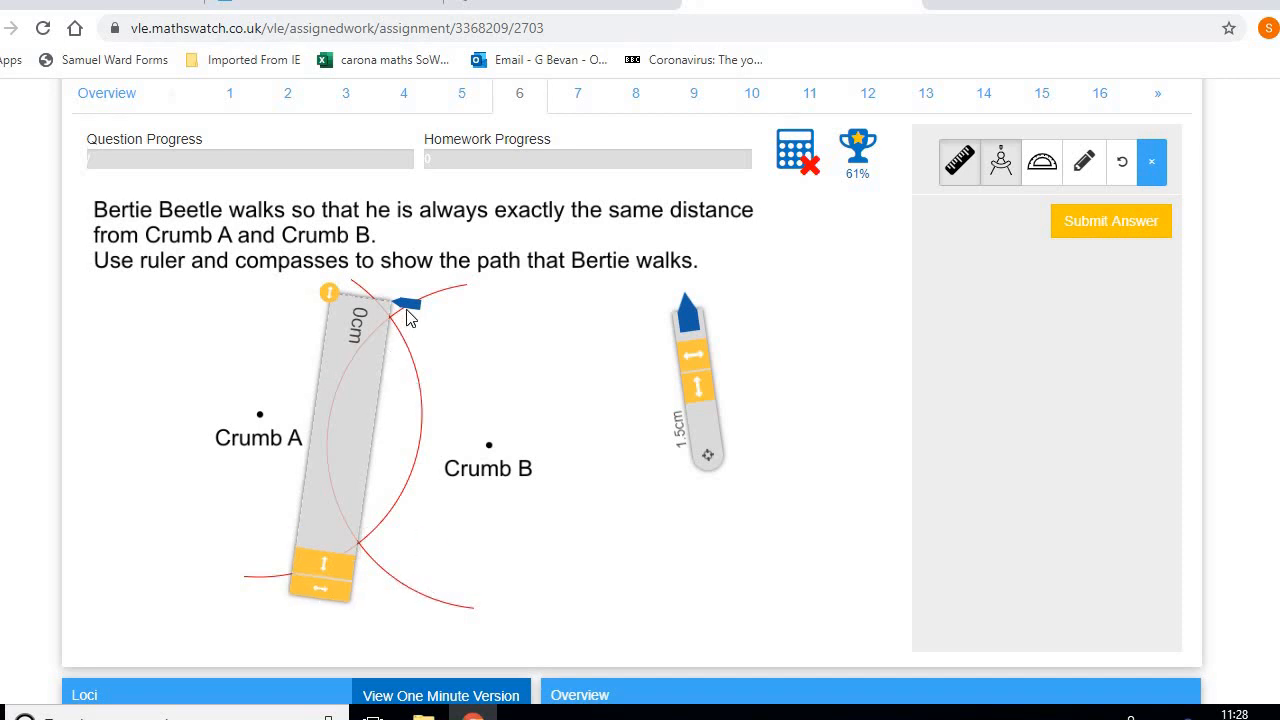
drag(407, 307, 355, 634)
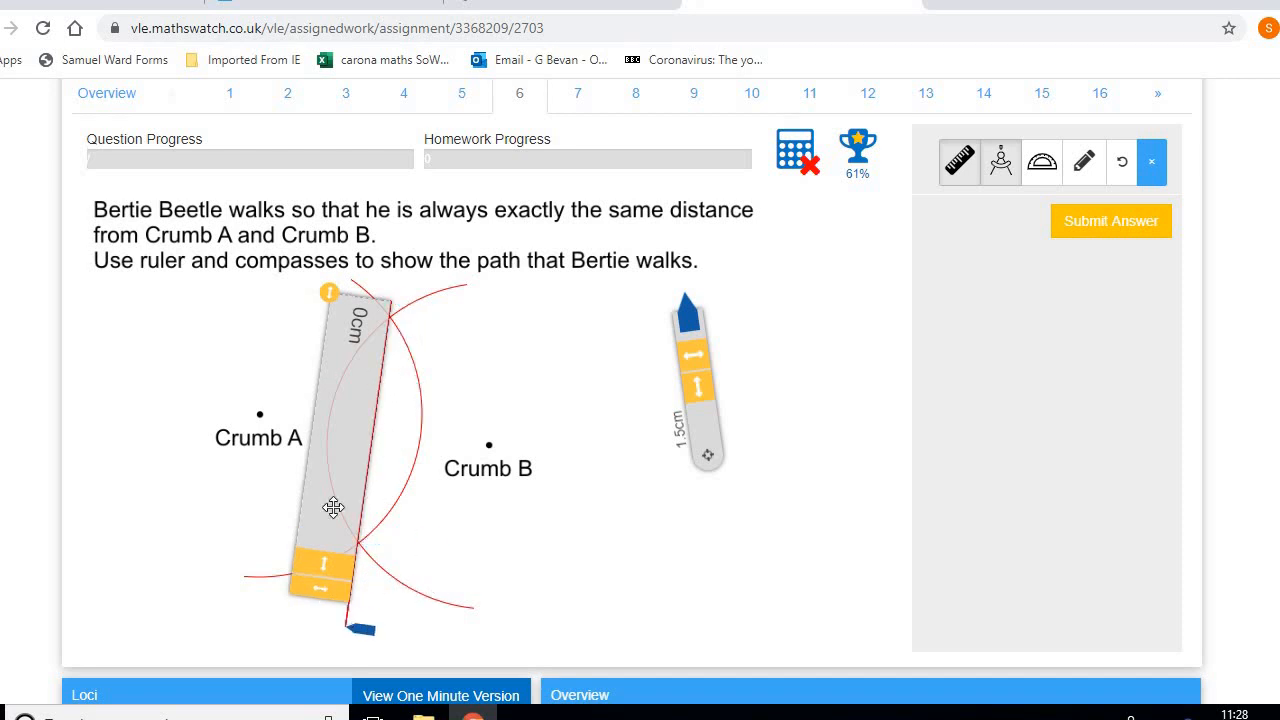
drag(330, 488, 723, 563)
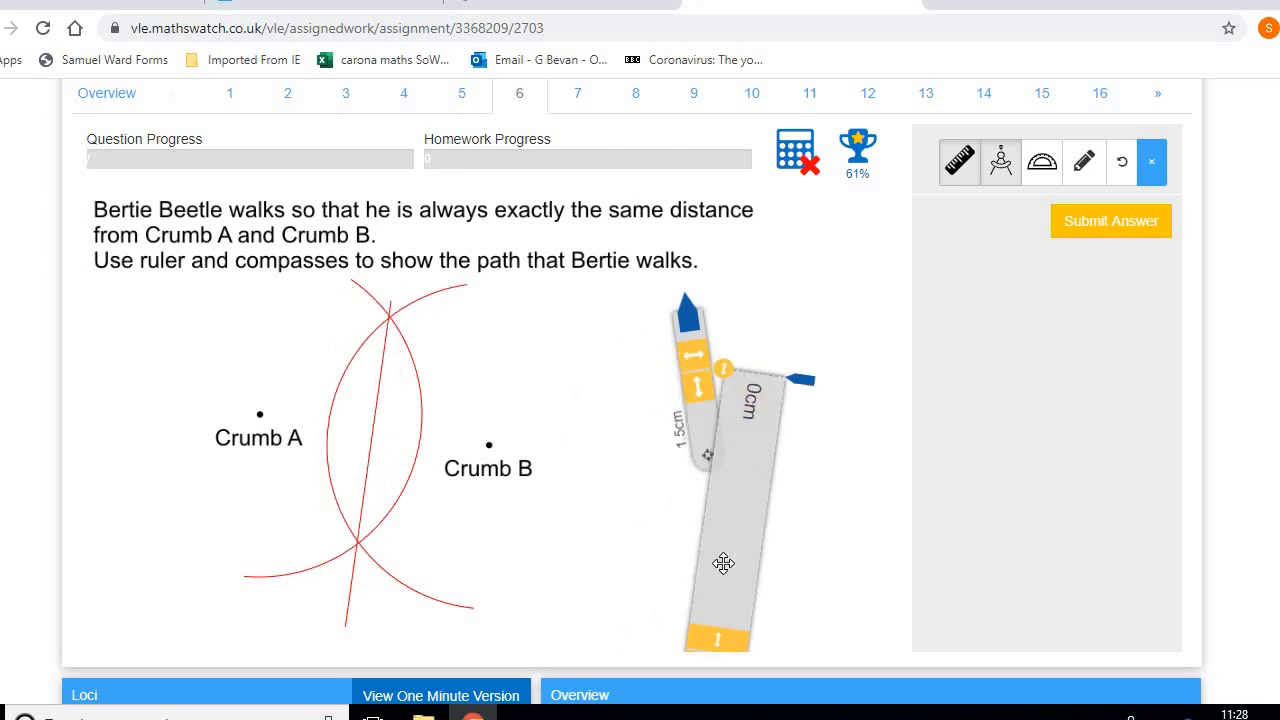